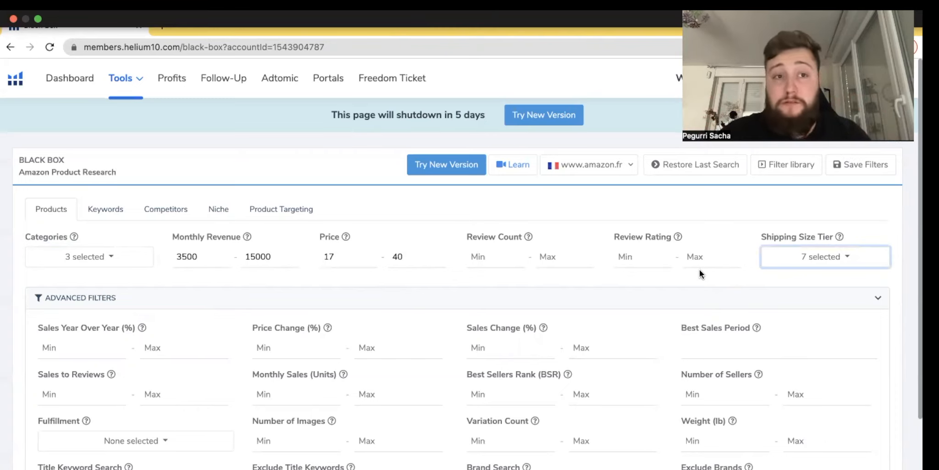
Step: Run the product search with the category, monthly revenue, price and shipping size filters already entered
scroll(841, 396, down, 4)
click(838, 411)
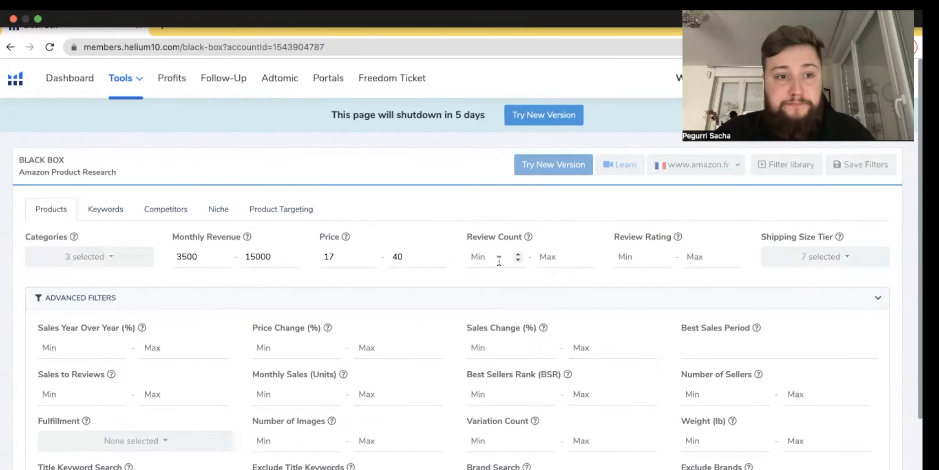
Step: Examine the found products on the first results page, comparing category, price, monthly sales, revenue and reviews
scroll(517, 351, down, 3)
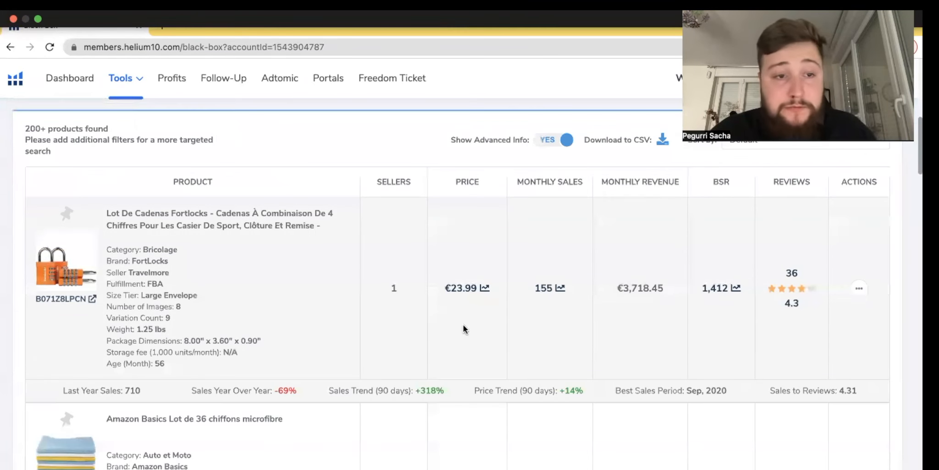
scroll(463, 325, down, 1)
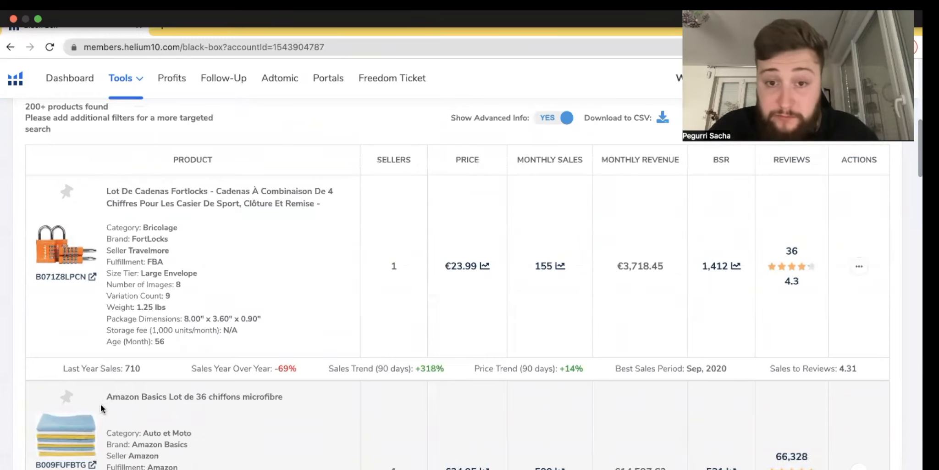
scroll(100, 404, down, 12)
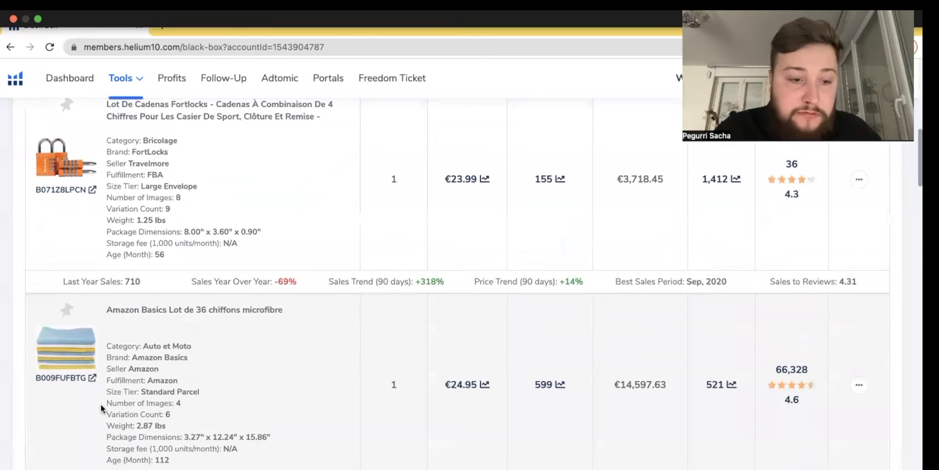
scroll(107, 385, down, 7)
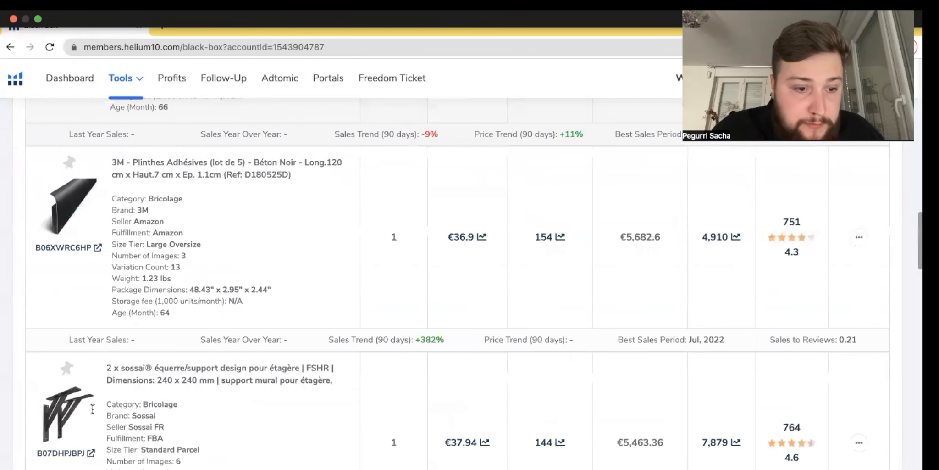
scroll(167, 270, down, 2)
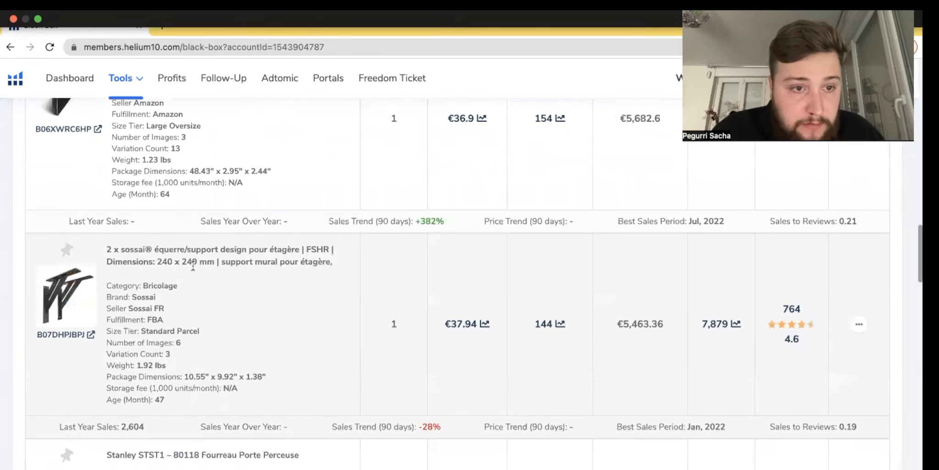
scroll(248, 362, down, 6)
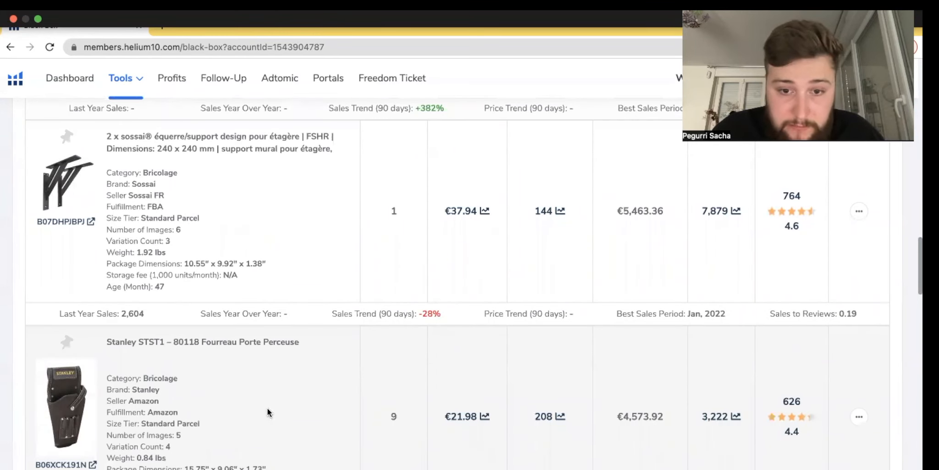
scroll(207, 409, down, 6)
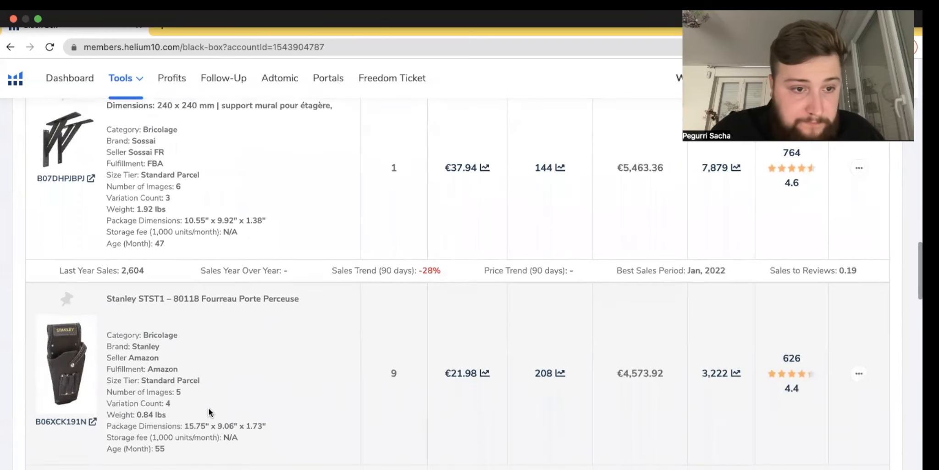
scroll(148, 340, down, 20)
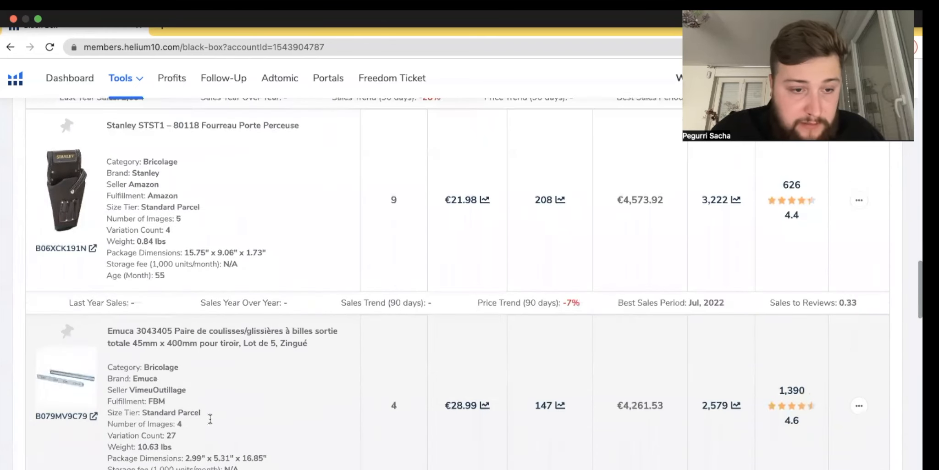
scroll(210, 422, down, 20)
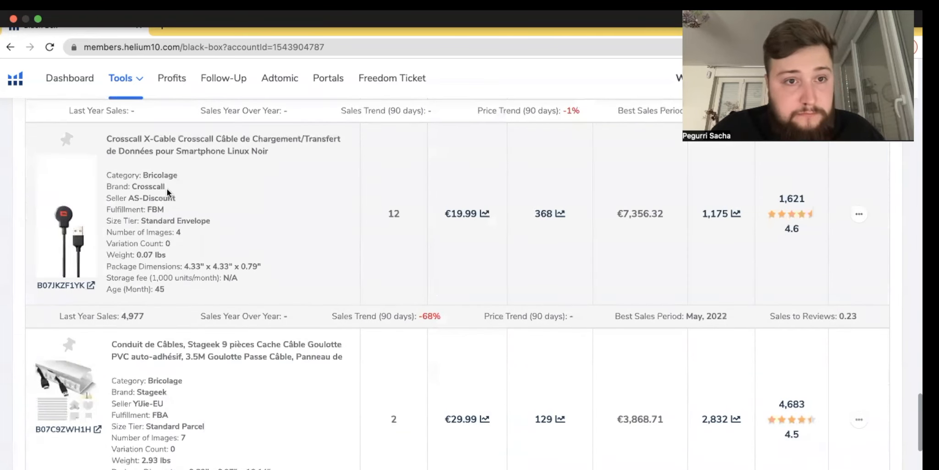
scroll(36, 422, down, 10)
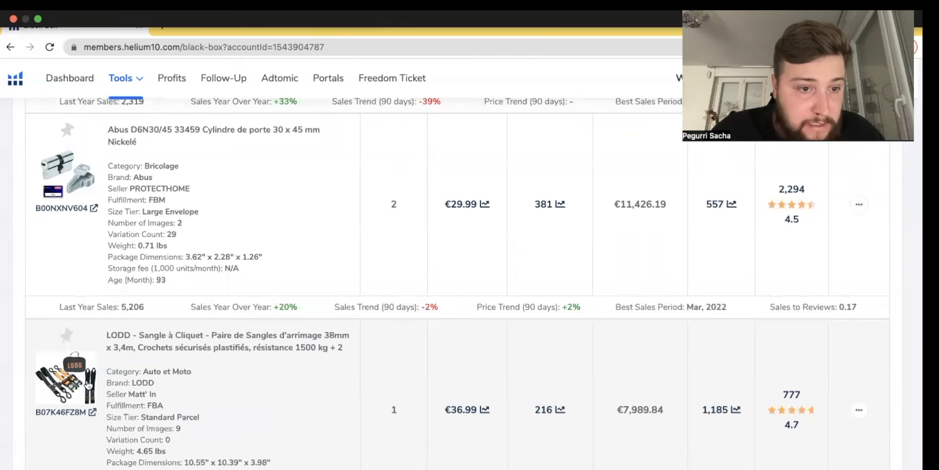
scroll(89, 387, down, 10)
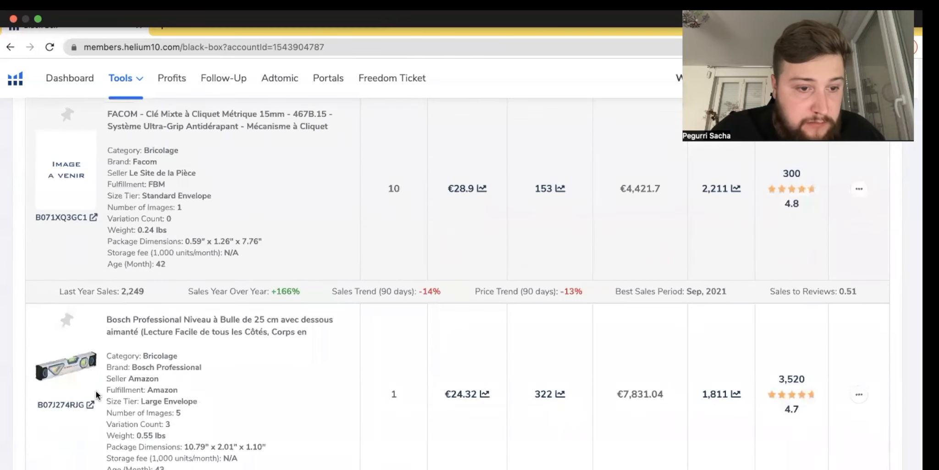
scroll(96, 390, down, 1)
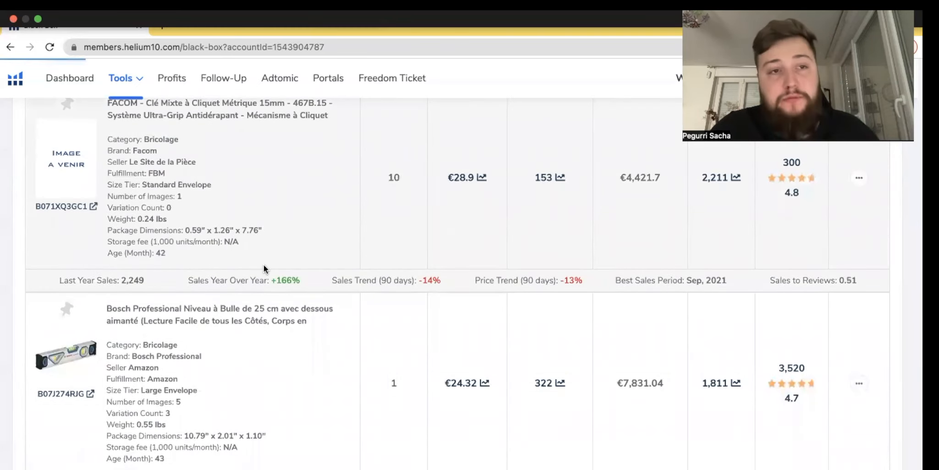
Step: On the next results page, open the Amazon listing of the ISTN microfibre steering wheel cover in its own tab and return to Black Box
scroll(263, 266, down, 10)
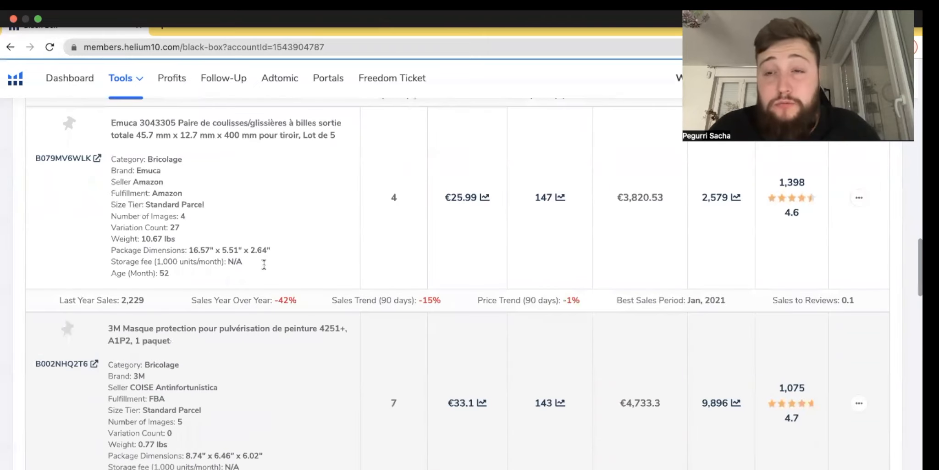
scroll(264, 264, down, 5)
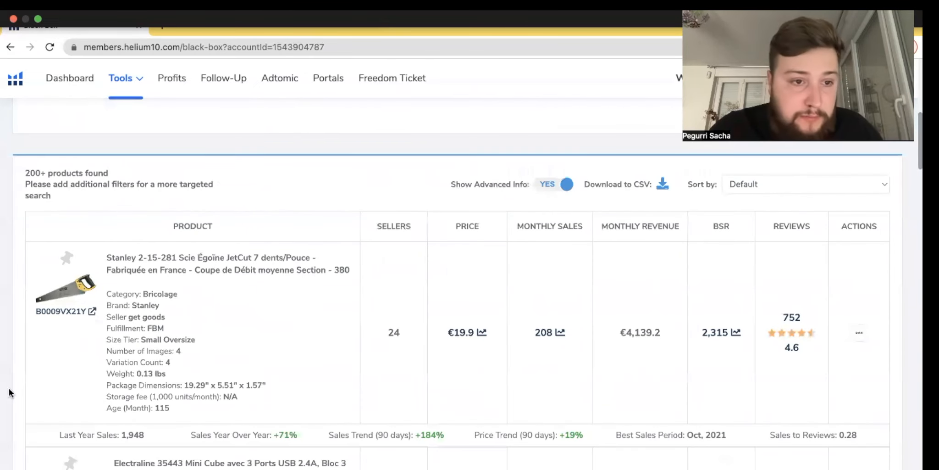
scroll(88, 362, down, 3)
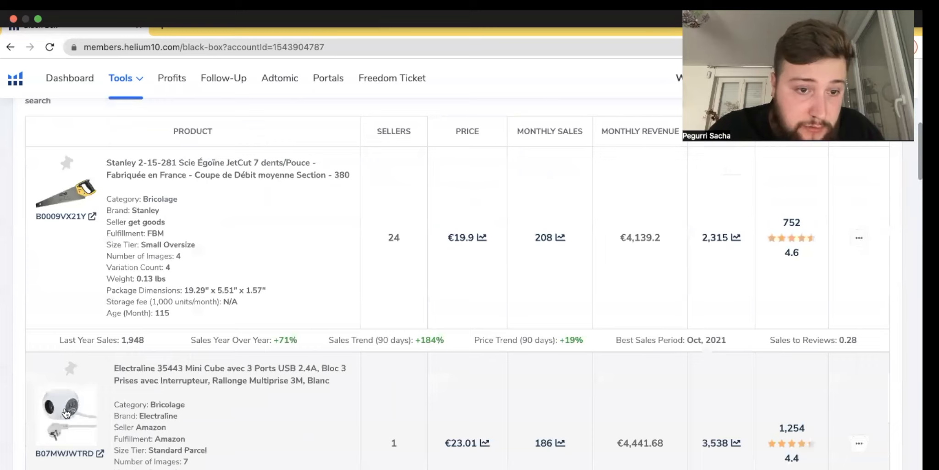
scroll(66, 412, down, 10)
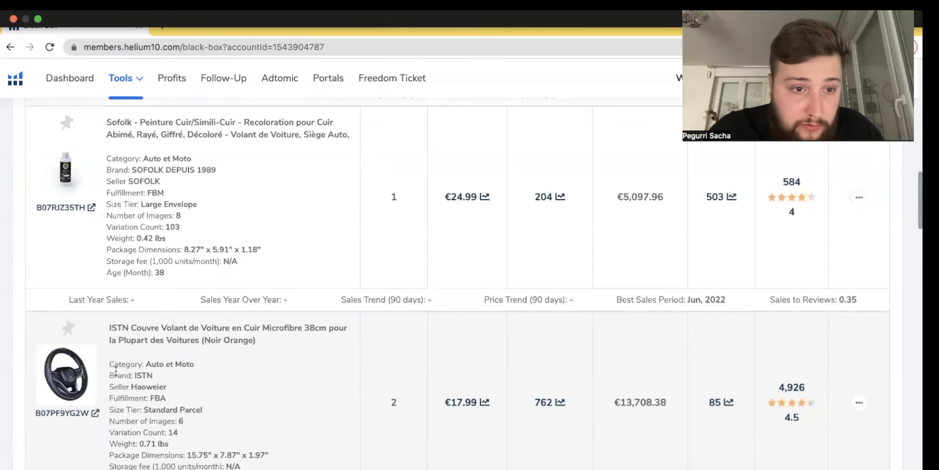
click(83, 370)
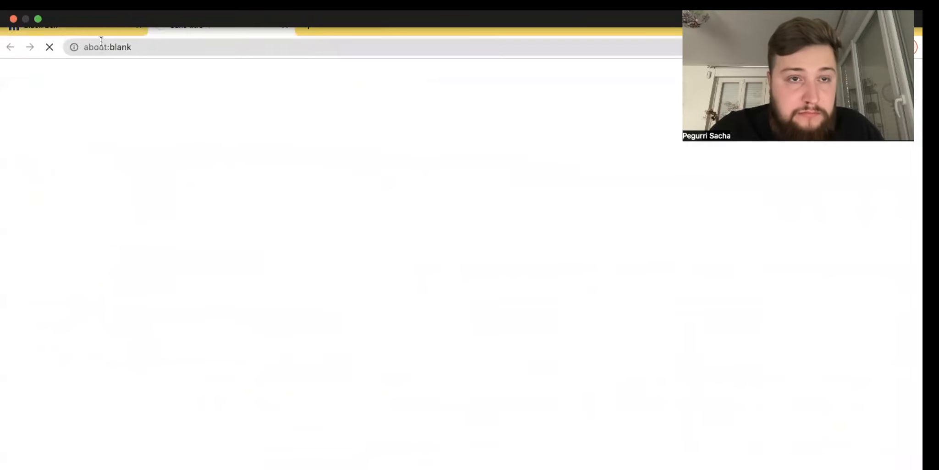
click(96, 23)
Step: Open the Amazon listing of the Nabür Poivre Noir de Madagascar 500 Gr in its own tab and return to the Black Box results
scroll(459, 275, down, 3)
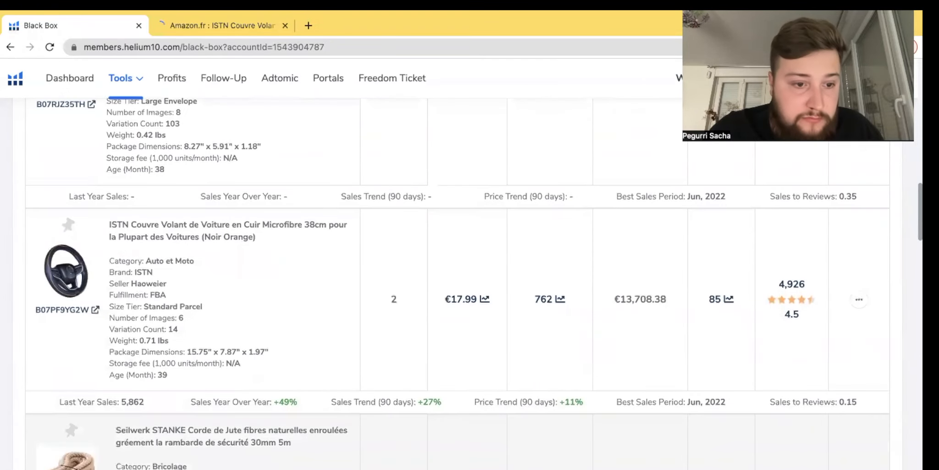
scroll(174, 277, down, 10)
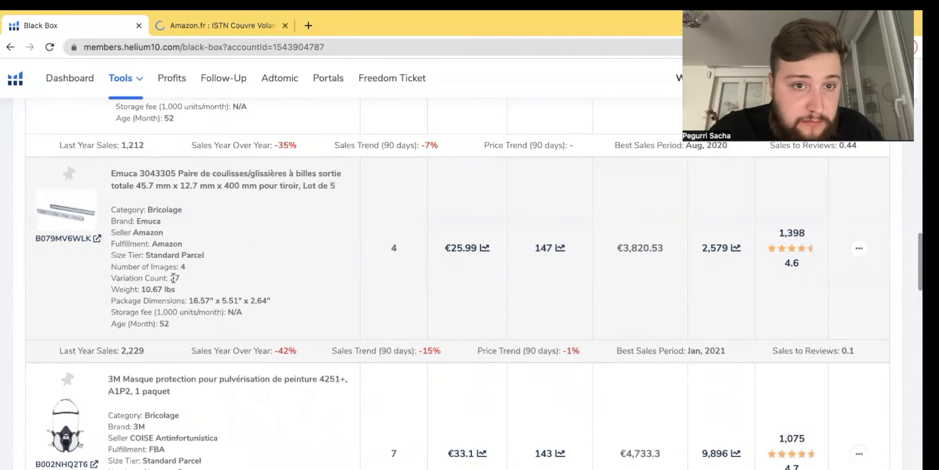
scroll(174, 278, down, 14)
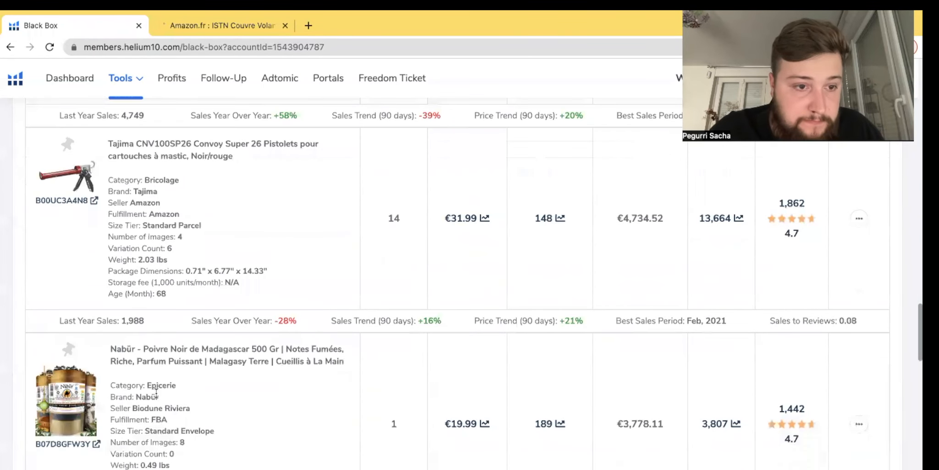
scroll(156, 393, down, 5)
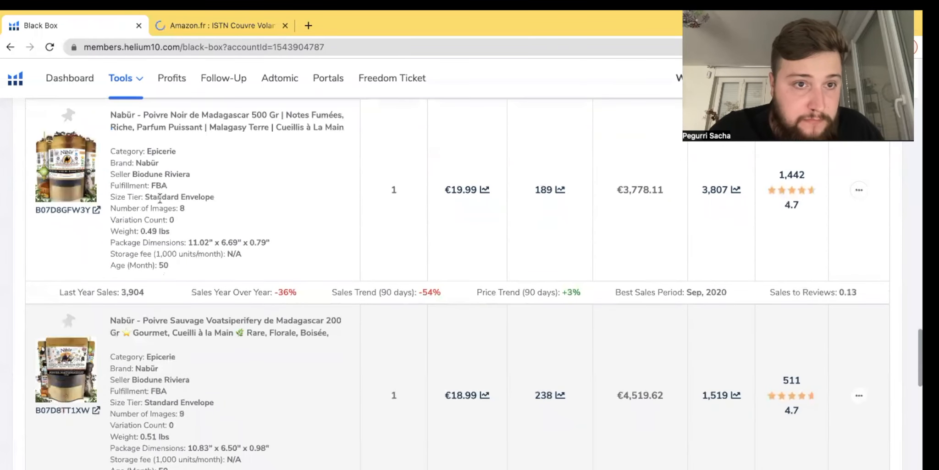
scroll(89, 197, up, 1)
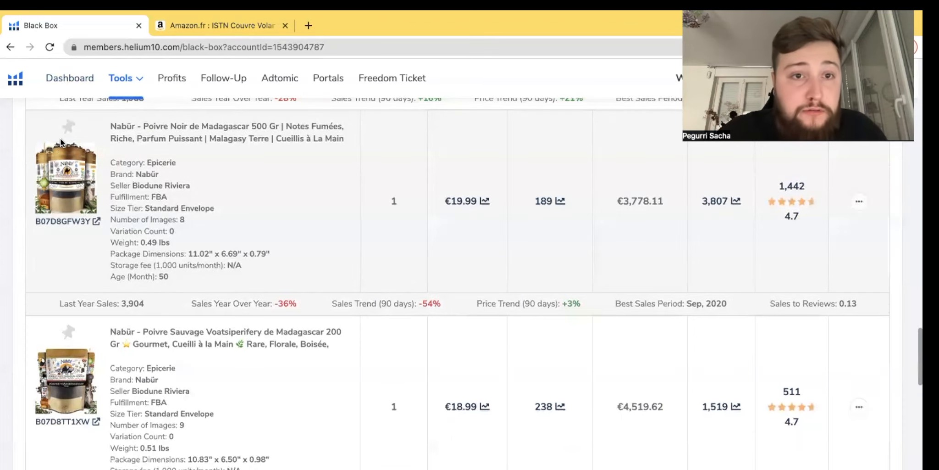
click(85, 185)
click(87, 30)
Step: Open the Amazon listing of the SPTA 5-piece 150 mm polishing pad kit in its own tab and return to Black Box
scroll(108, 153, down, 6)
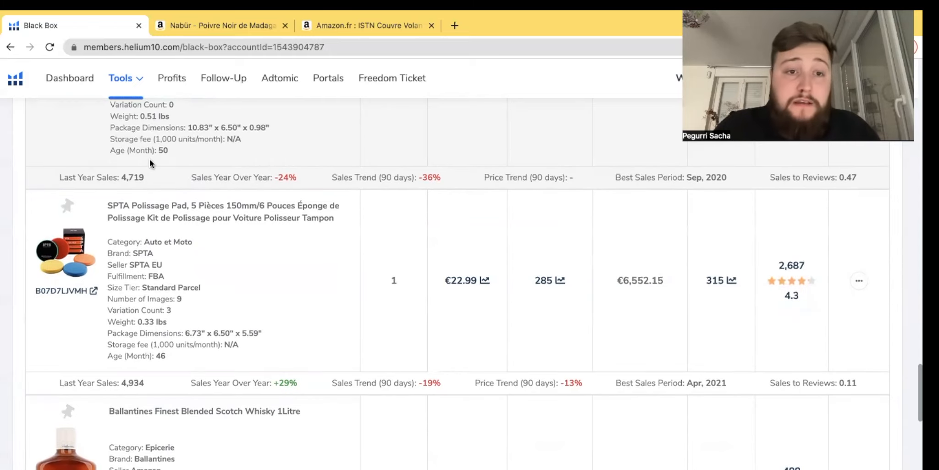
scroll(149, 182, down, 1)
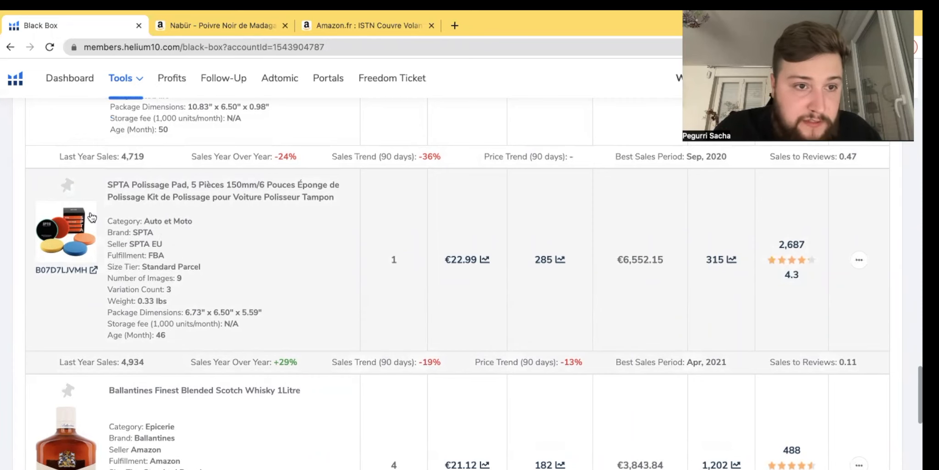
click(61, 230)
click(61, 39)
Step: Go through to the following results page, open the Amazon listing of the 20-piece LOCK COWBOY lock-picking kit in its own tab, and return to Black Box
scroll(65, 223, down, 10)
scroll(78, 310, down, 12)
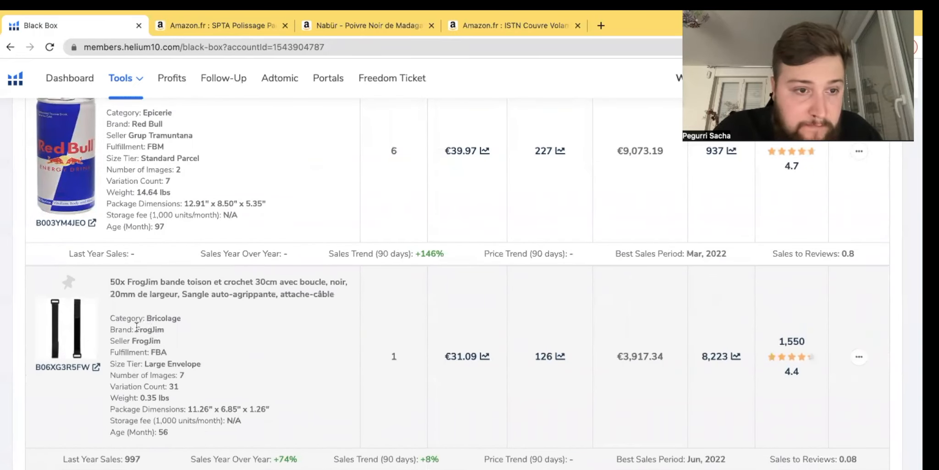
scroll(152, 342, down, 10)
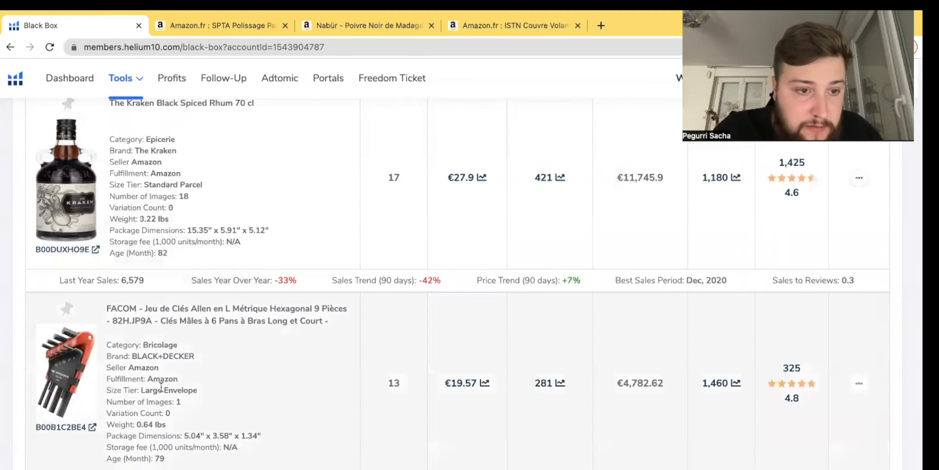
scroll(163, 428, up, 15)
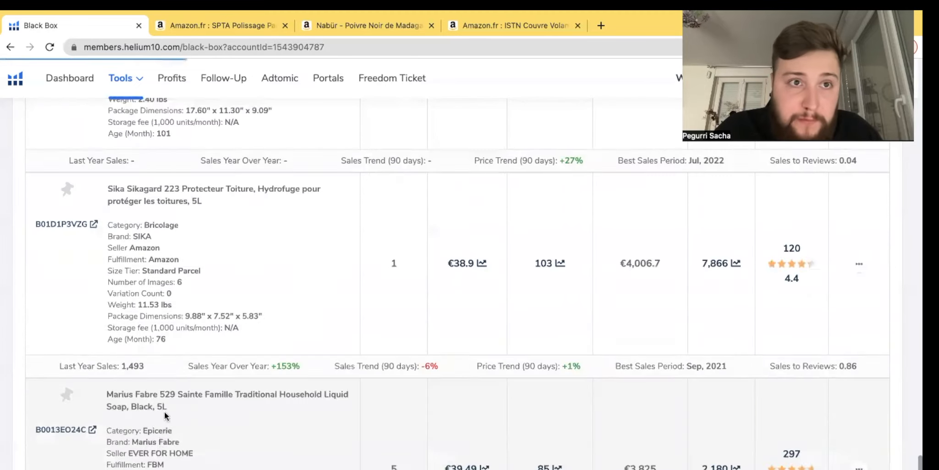
scroll(158, 353, down, 5)
scroll(159, 354, down, 10)
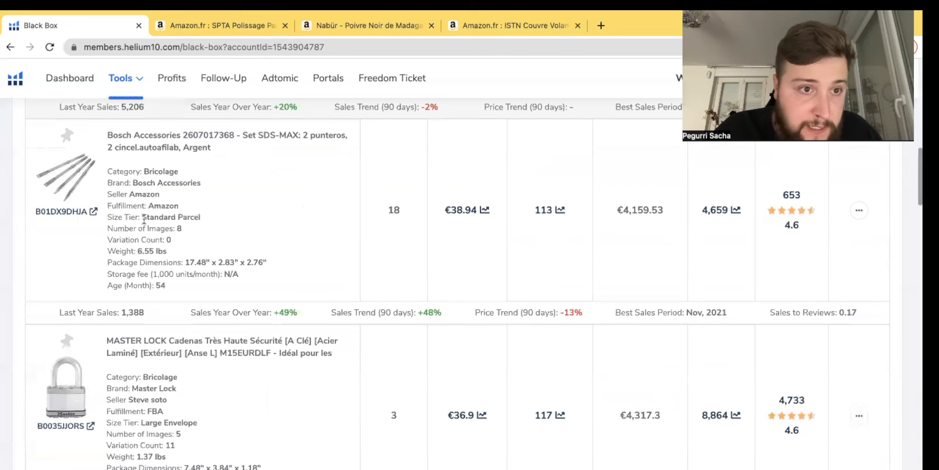
scroll(78, 301, down, 10)
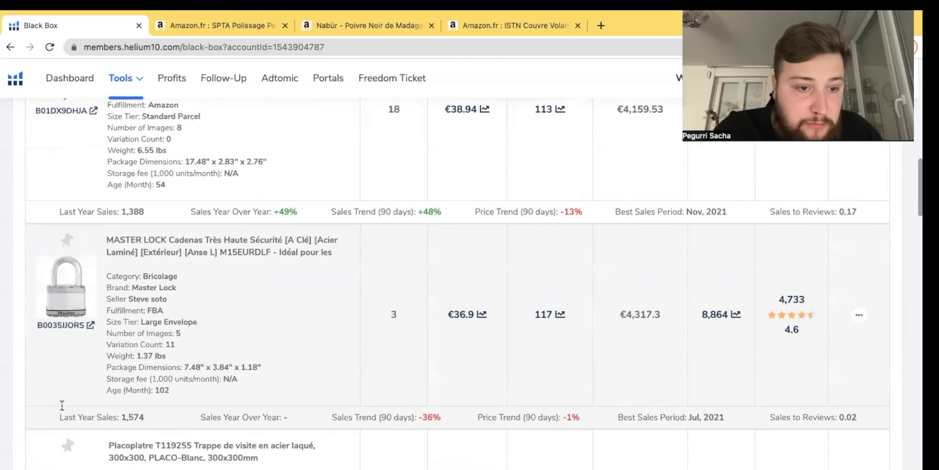
scroll(65, 408, down, 5)
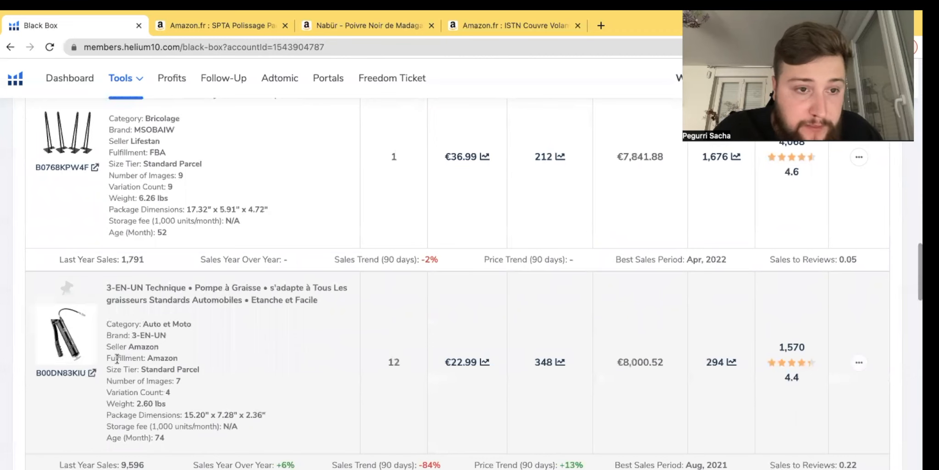
scroll(115, 356, down, 10)
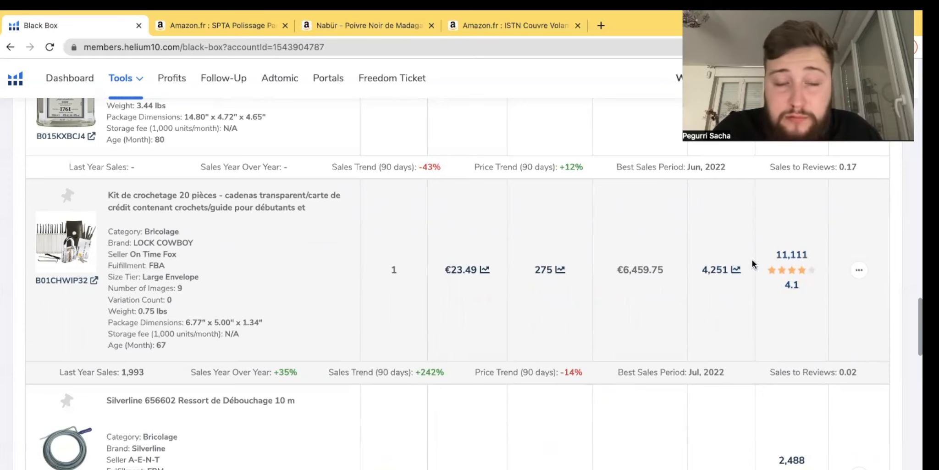
scroll(265, 250, down, 2)
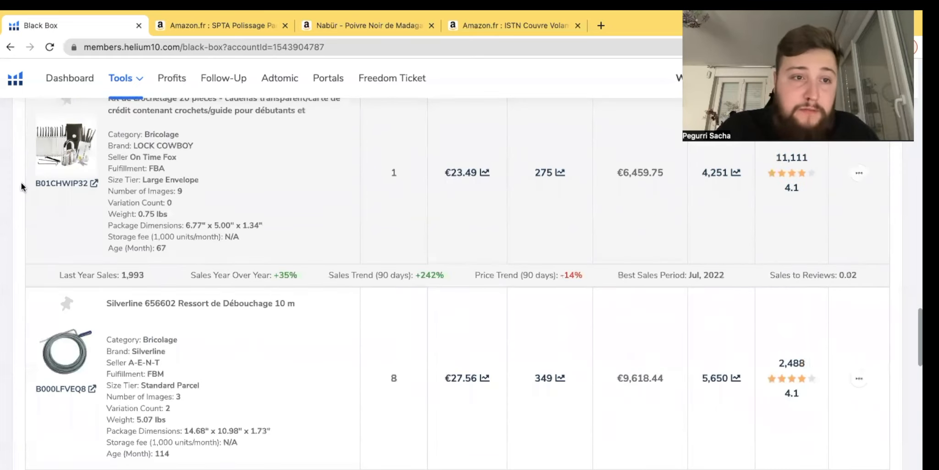
click(62, 133)
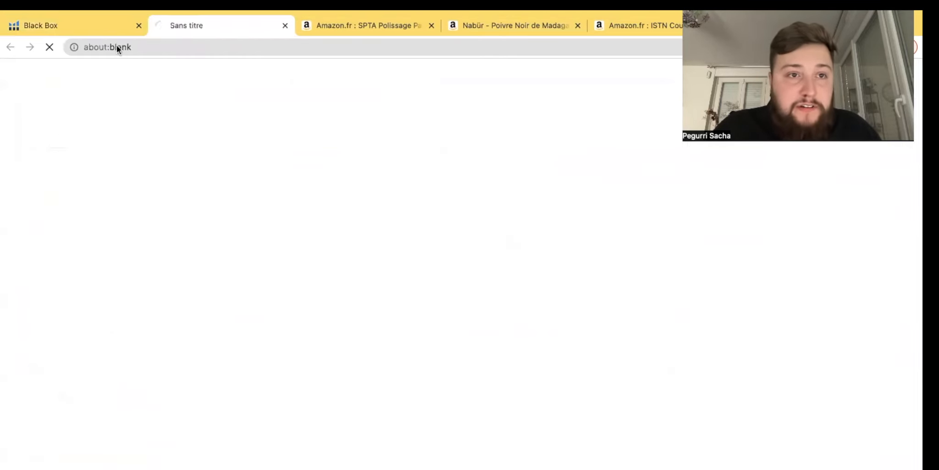
click(100, 26)
Step: Go through the remaining products to the next Black Box results page and open the WAGO COMPACT 2-Leiter connector Amazon listing in its own tab
scroll(115, 323, down, 10)
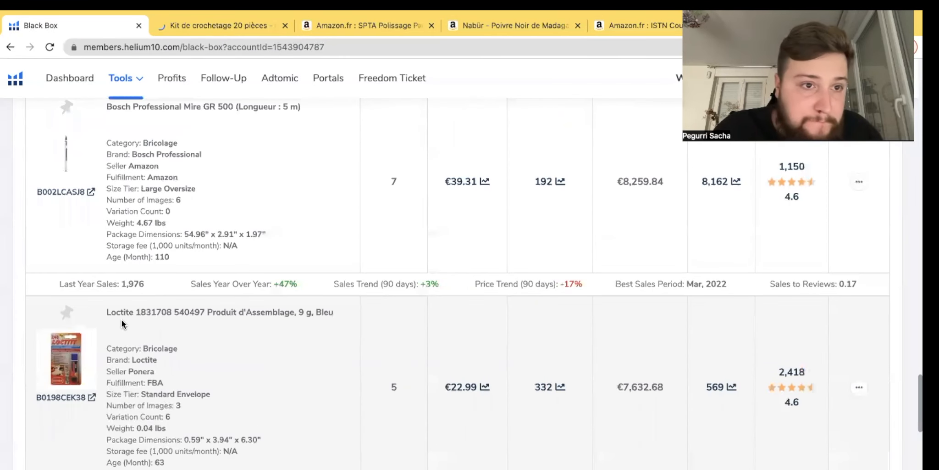
scroll(126, 303, up, 2)
scroll(127, 402, down, 5)
scroll(127, 403, down, 15)
scroll(456, 282, down, 15)
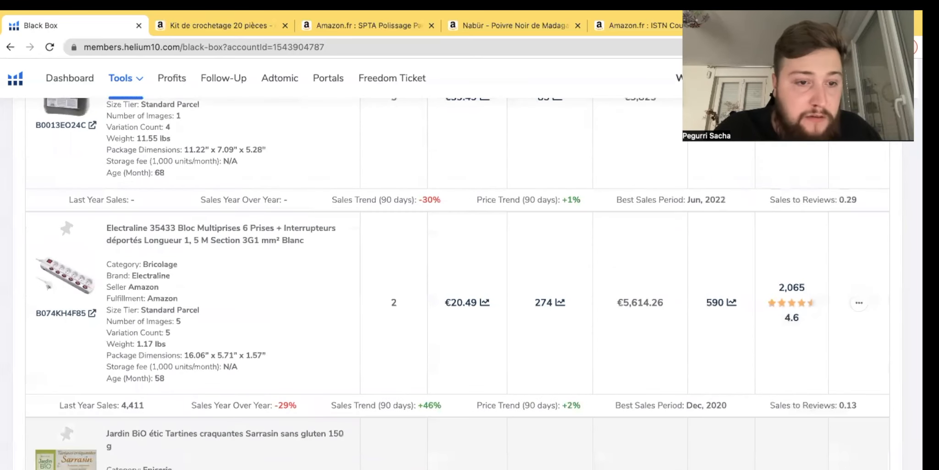
scroll(457, 283, down, 14)
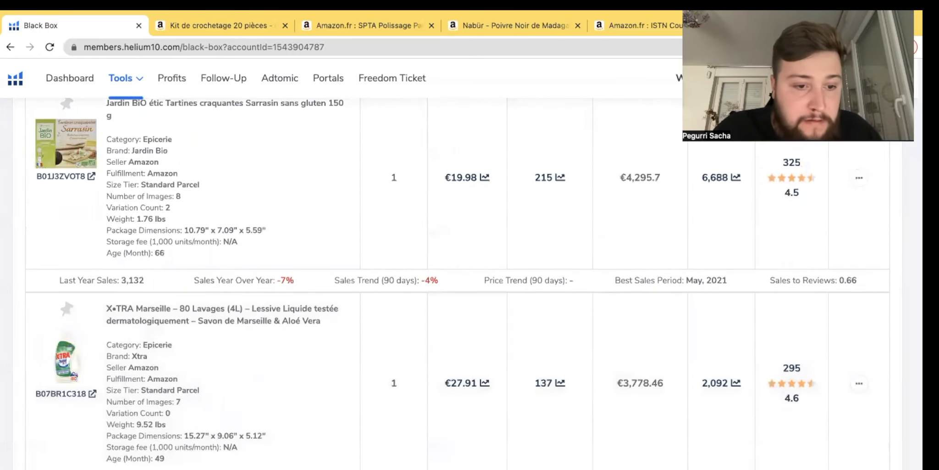
scroll(457, 283, up, 20)
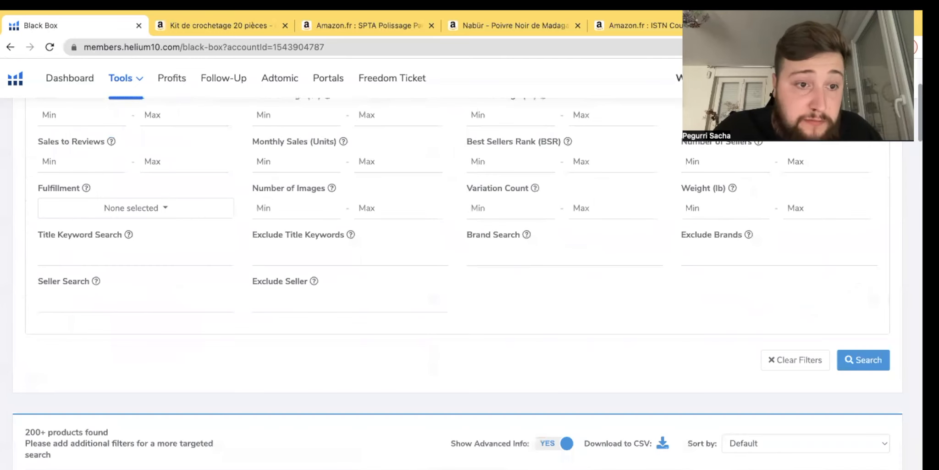
scroll(457, 283, down, 11)
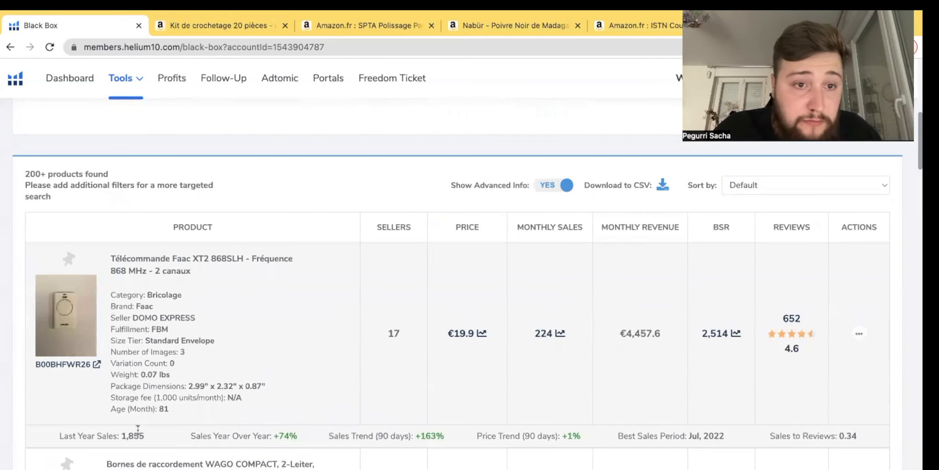
scroll(137, 431, down, 3)
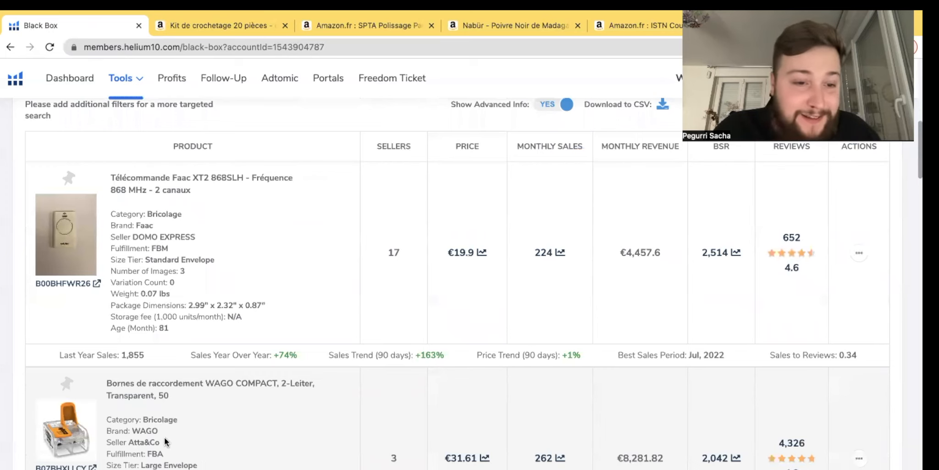
scroll(108, 371, down, 2)
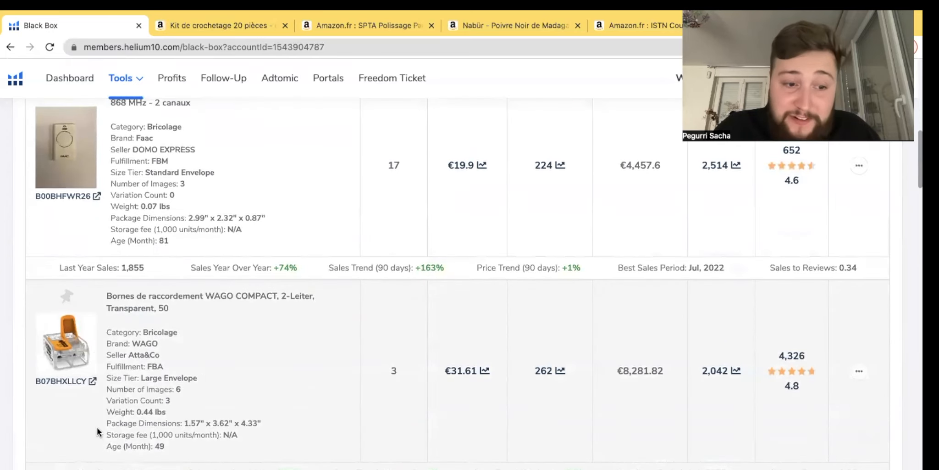
click(64, 333)
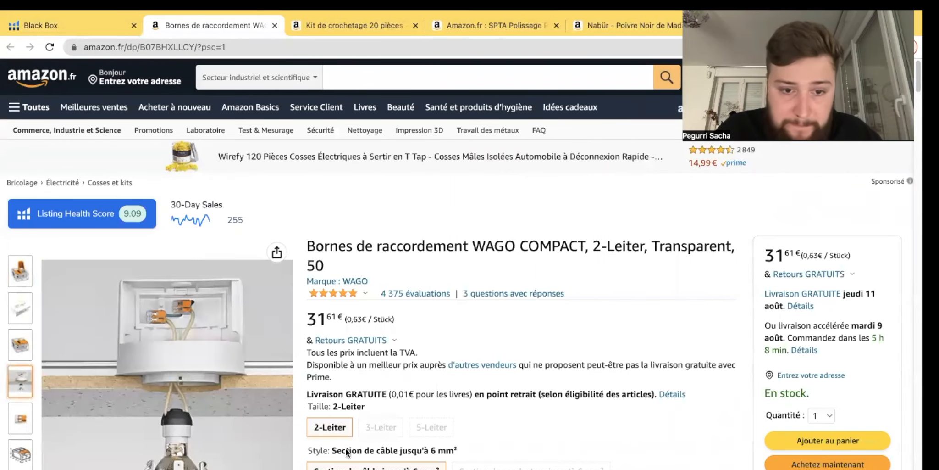
Step: Look over the WAGO listing, search Amazon.fr for "borne de raccordement tableau electrique", and limit the results to free delivery (Livraison gratuite)
scroll(331, 424, down, 2)
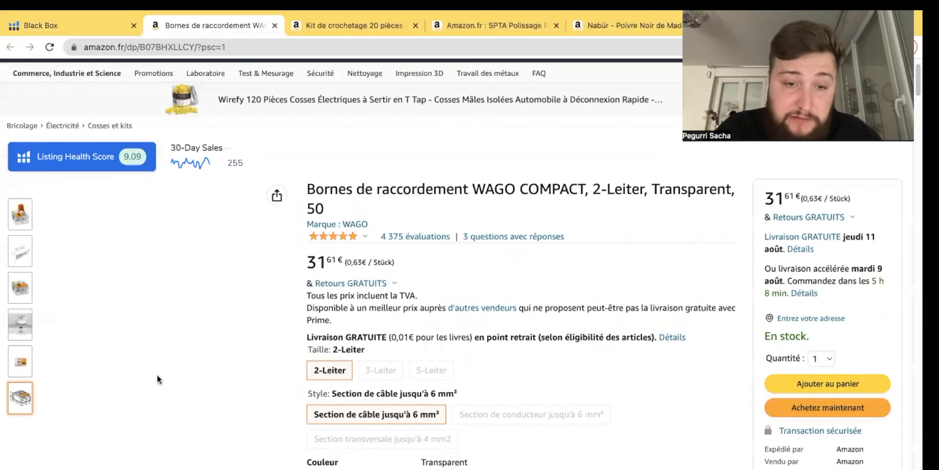
scroll(399, 394, down, 12)
scroll(530, 325, up, 2)
scroll(529, 312, up, 10)
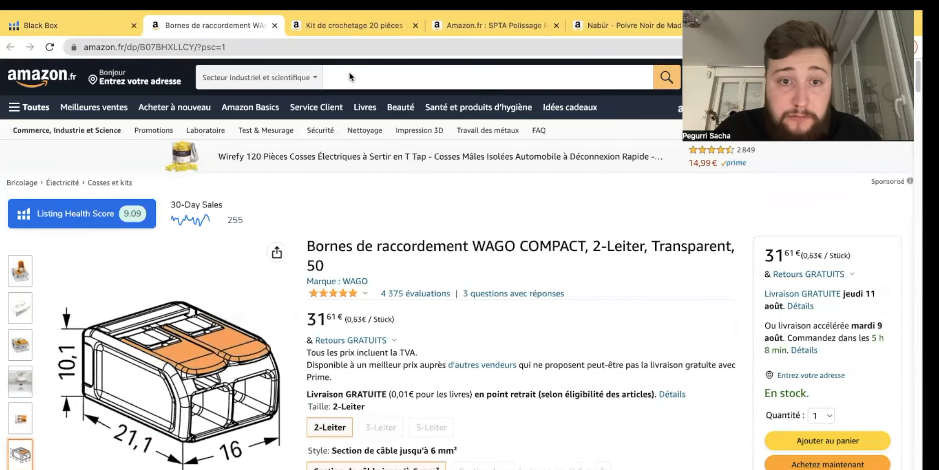
click(348, 78)
text(borne de )
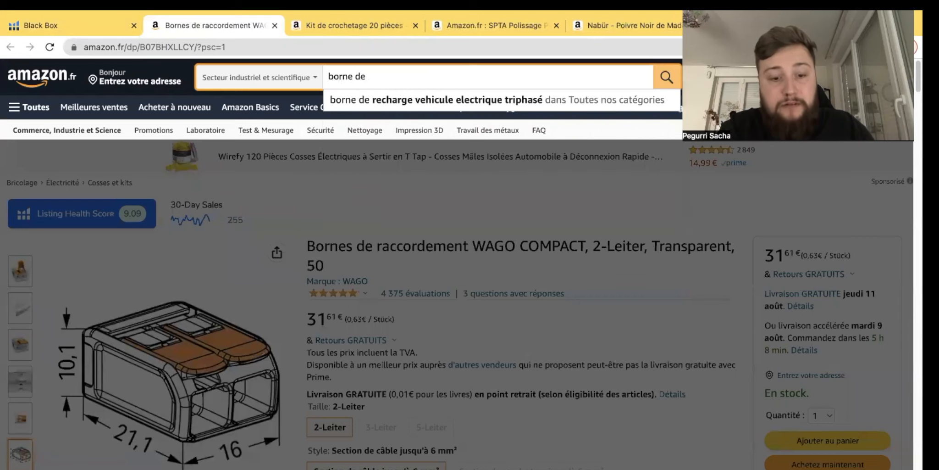
text(rac)
key(BackSpace)
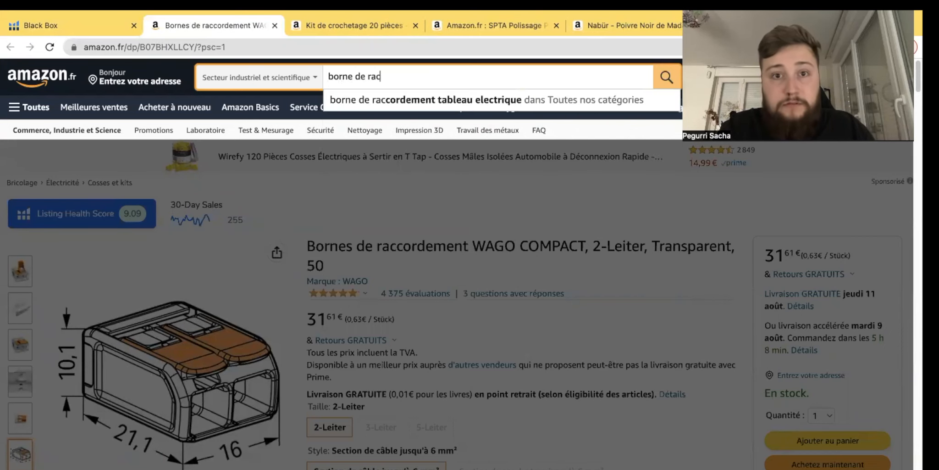
click(404, 100)
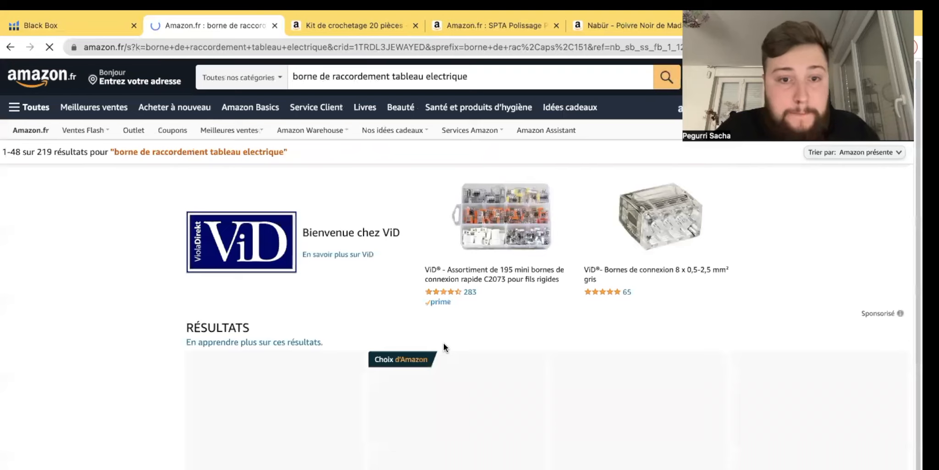
scroll(276, 275, down, 1)
click(9, 178)
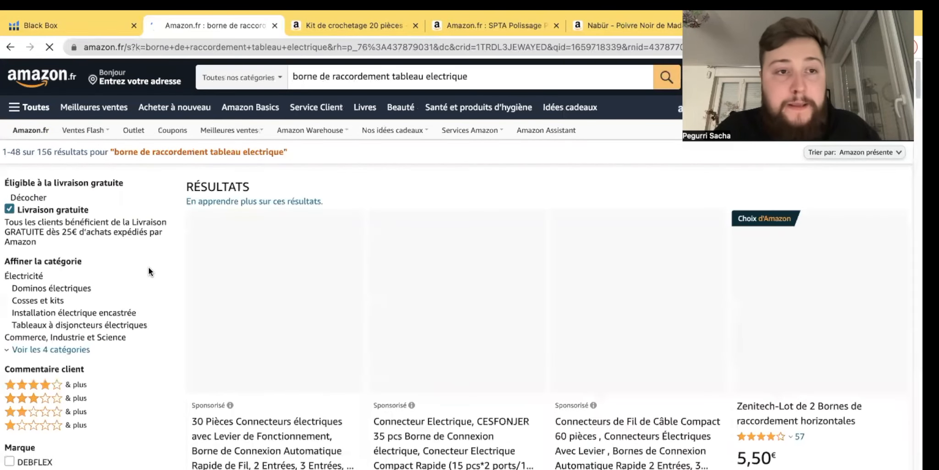
Step: Run the Helium 10 Xray product research on the search results and sort its product table by highest revenue
scroll(546, 306, down, 3)
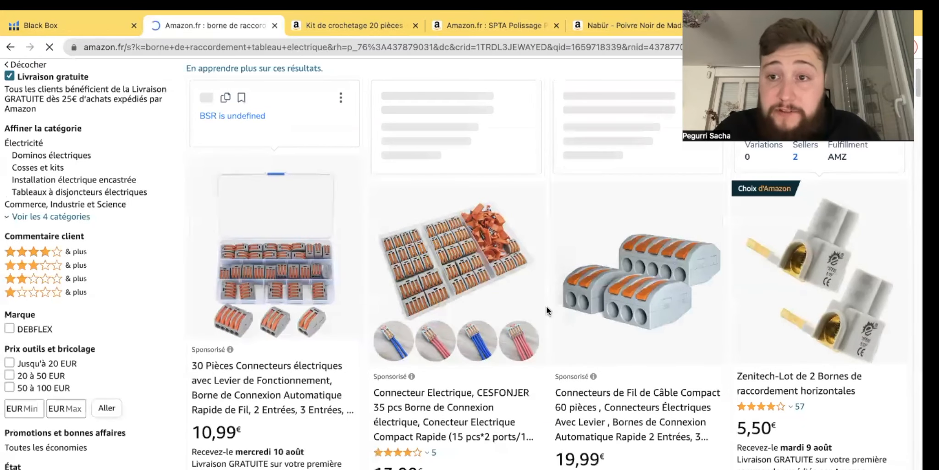
scroll(612, 298, down, 1)
scroll(413, 257, down, 3)
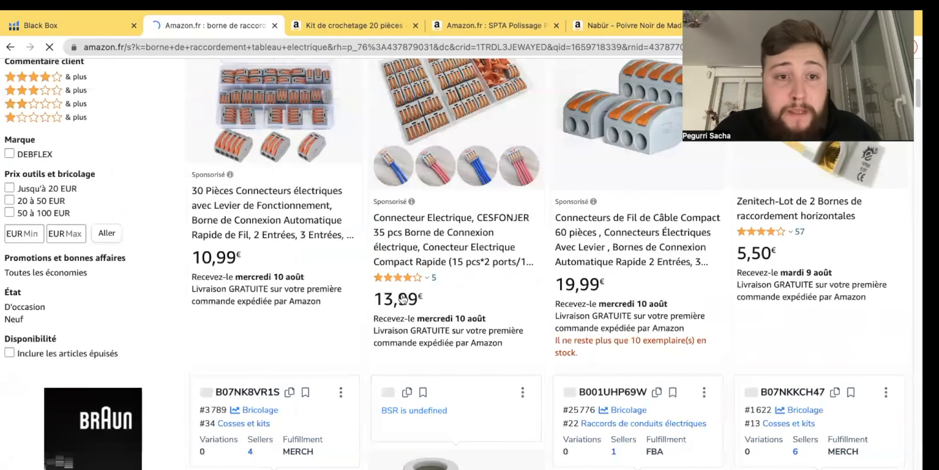
scroll(393, 249, up, 5)
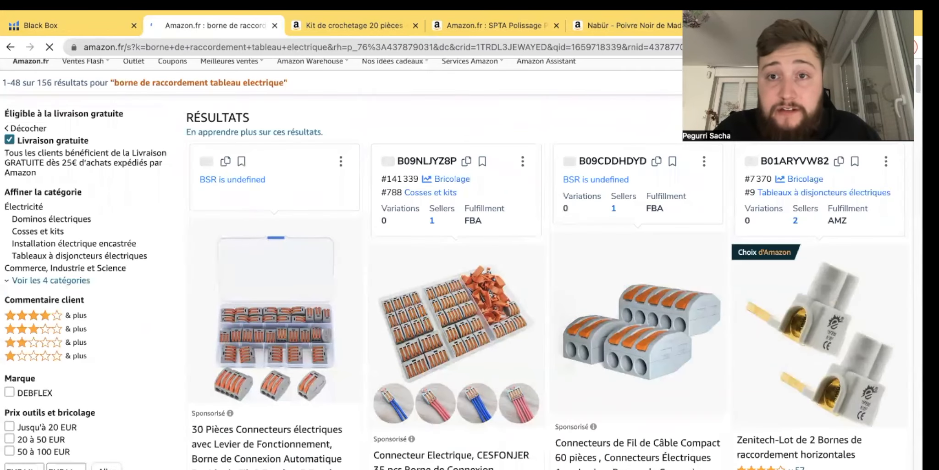
click(772, 47)
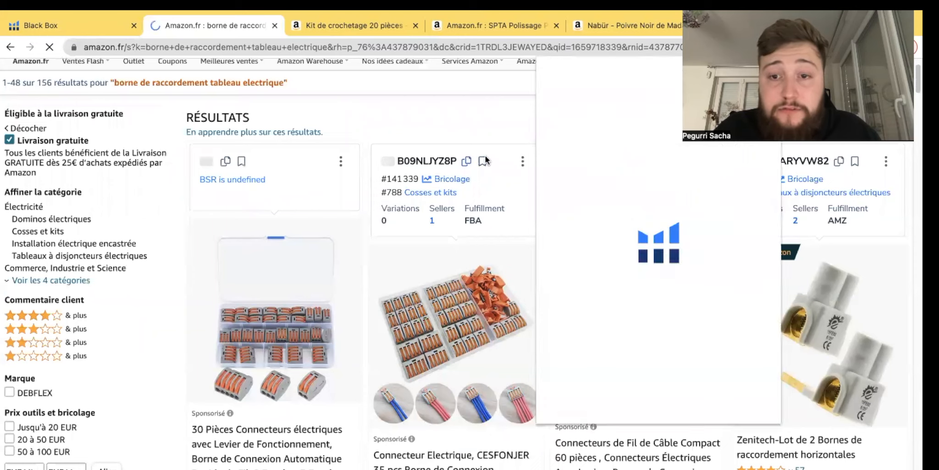
click(590, 140)
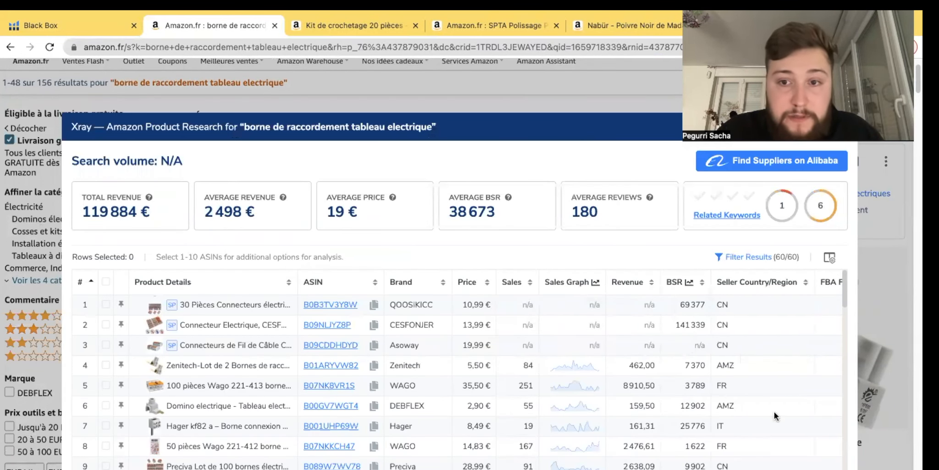
click(629, 281)
click(637, 285)
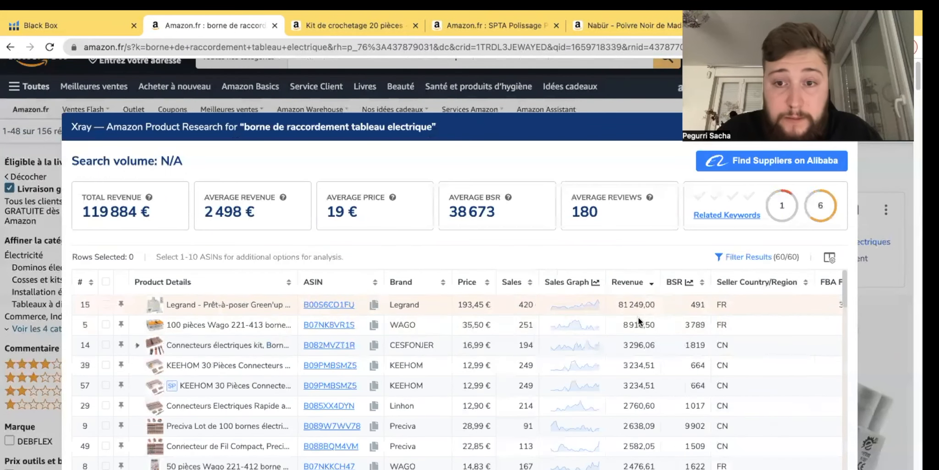
Step: Examine the top-revenue connectors in the Xray table, comparing brands, prices and sales, and close Xray
mouse_move(233, 310)
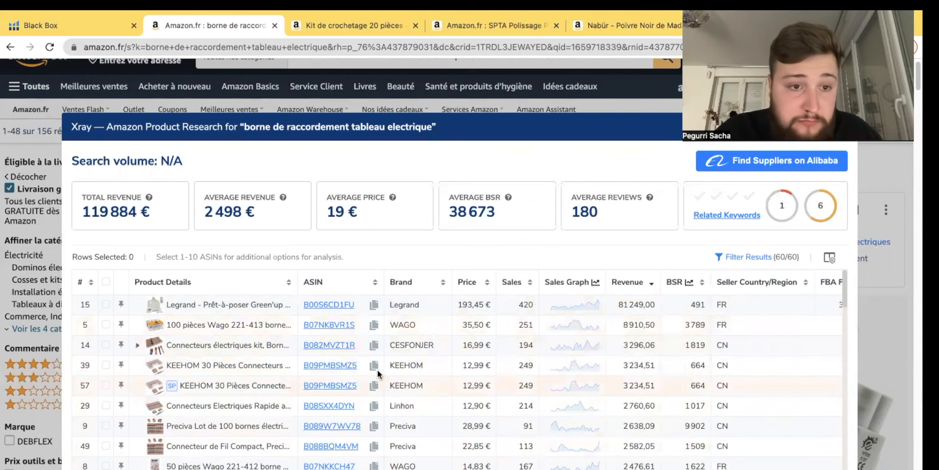
scroll(299, 409, down, 1)
scroll(298, 409, down, 3)
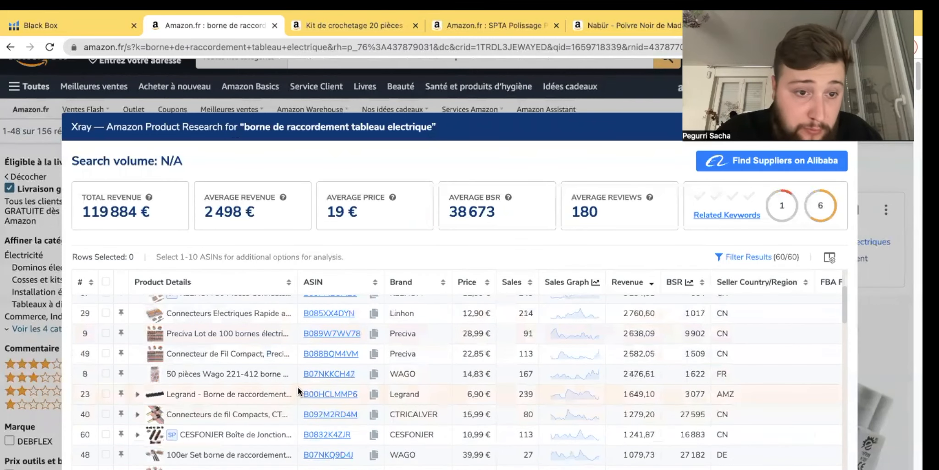
mouse_move(287, 363)
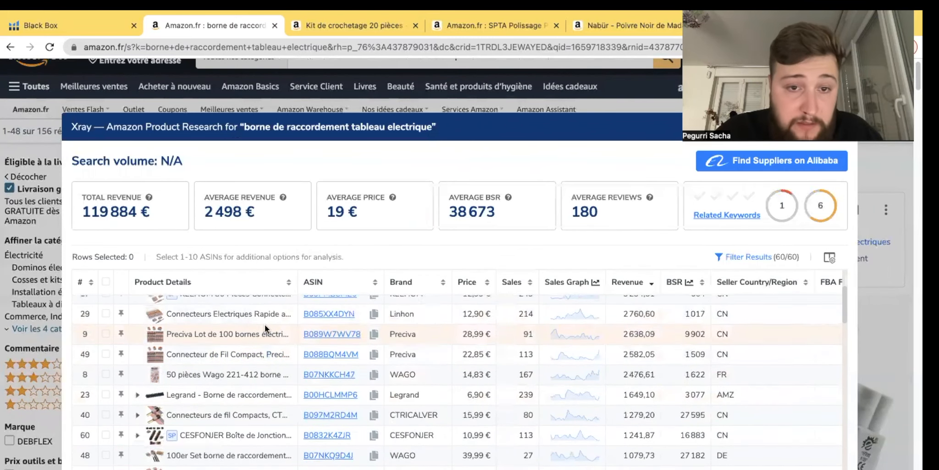
scroll(265, 324, up, 1)
scroll(262, 328, up, 1)
mouse_move(257, 336)
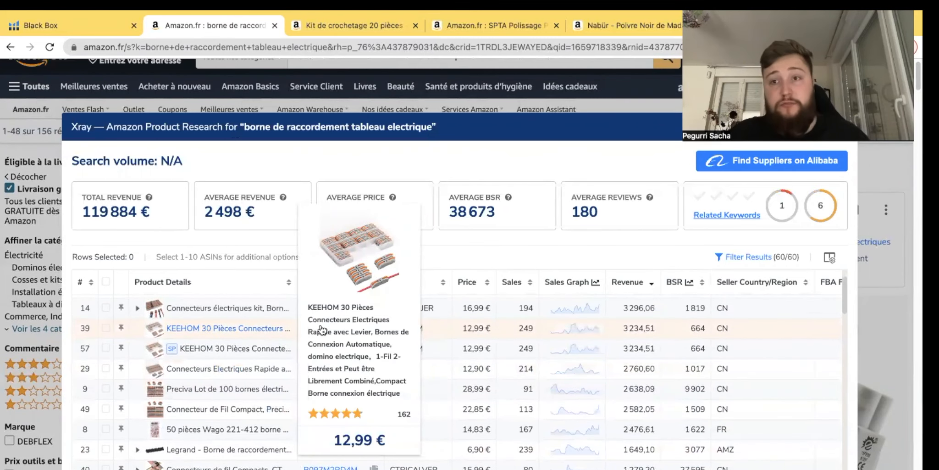
click(844, 127)
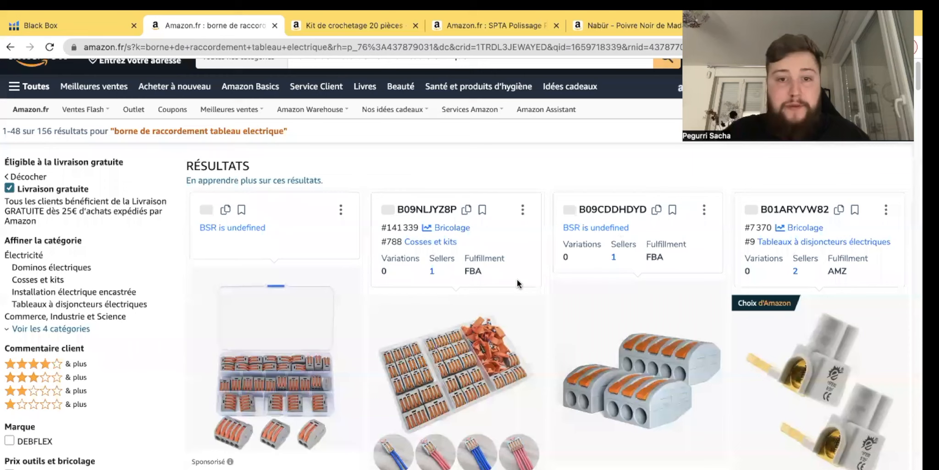
Step: Compare the look, prices and review counts of the competing connectors throughout the Amazon search results
scroll(491, 237, down, 5)
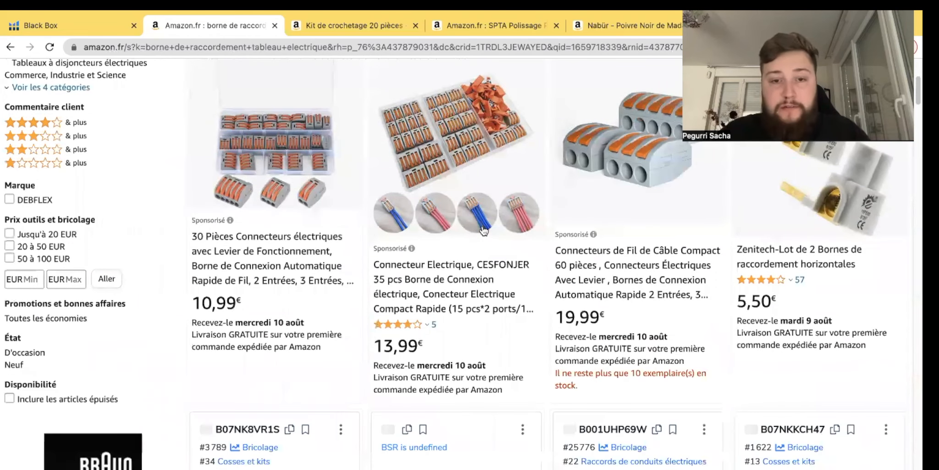
scroll(415, 281, down, 12)
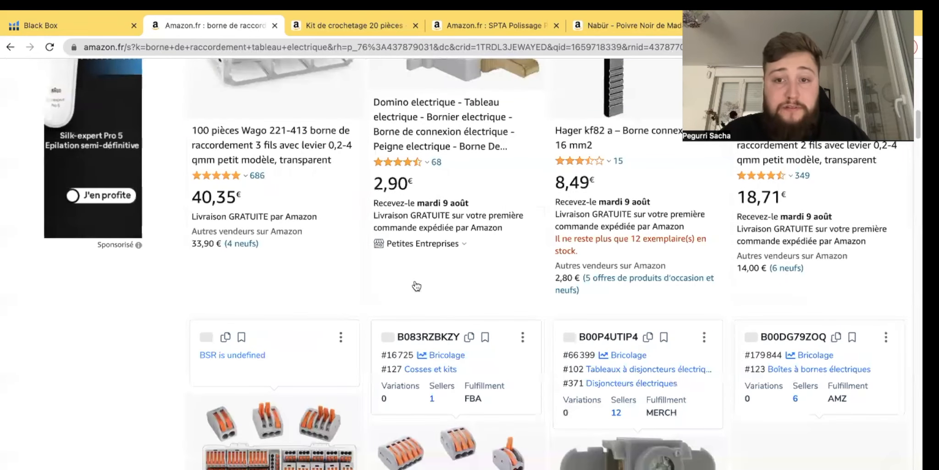
scroll(415, 280, down, 5)
scroll(413, 281, down, 7)
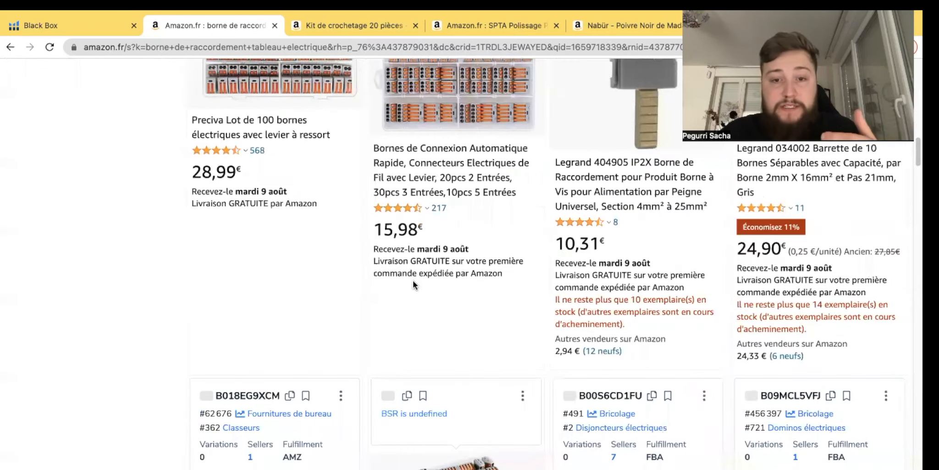
scroll(412, 280, down, 7)
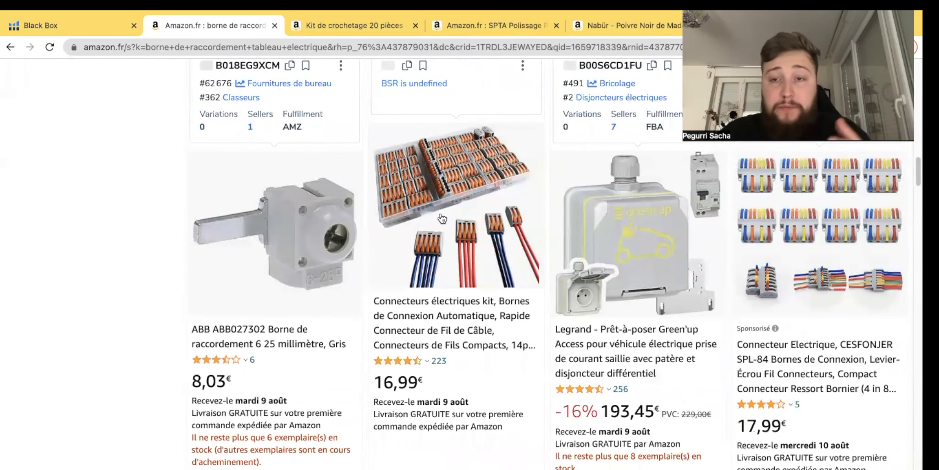
scroll(442, 219, up, 11)
scroll(440, 220, up, 7)
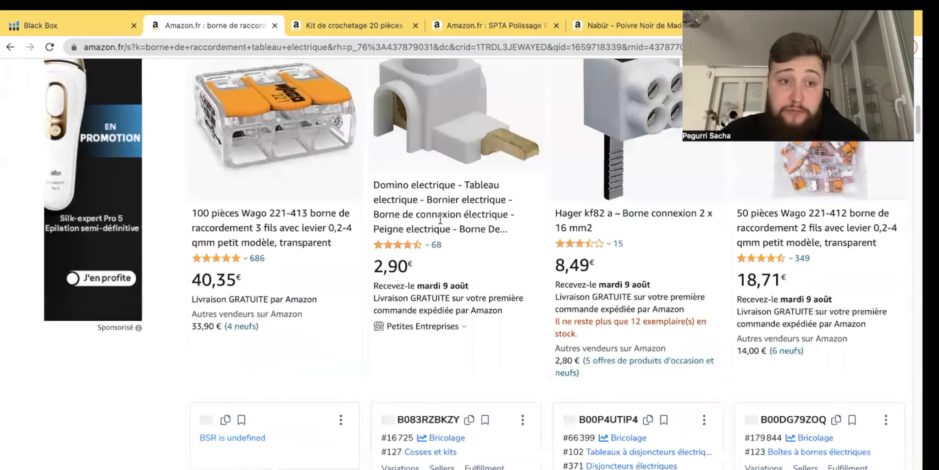
scroll(440, 223, up, 10)
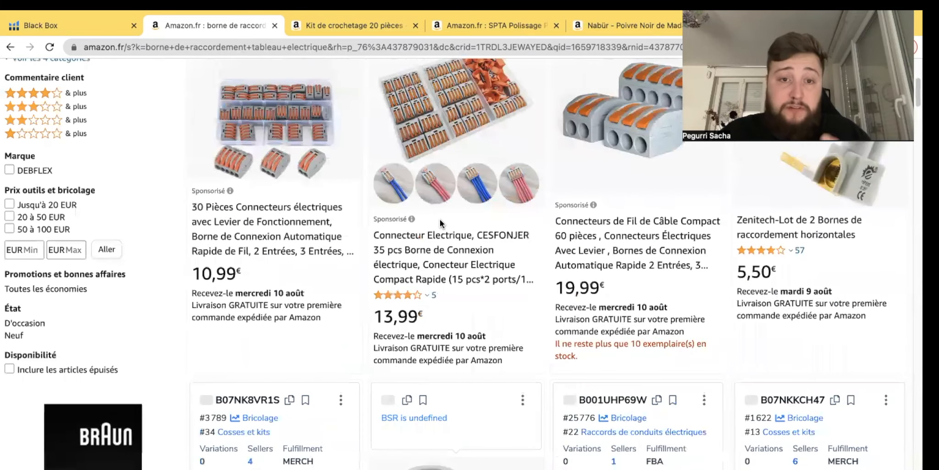
scroll(439, 219, up, 4)
scroll(438, 218, up, 8)
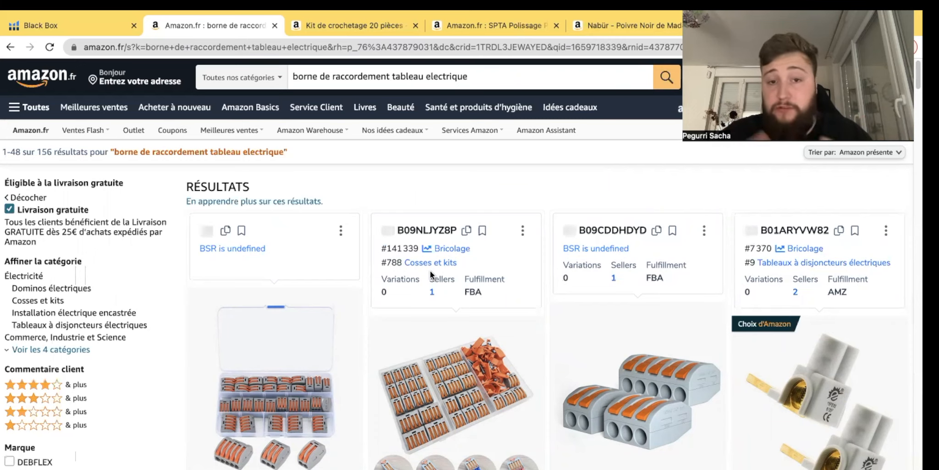
Step: Look over the LockCowboy "Kit de crochetage 20 pièces" listing, including its images, price, reviews and description
mouse_move(344, 11)
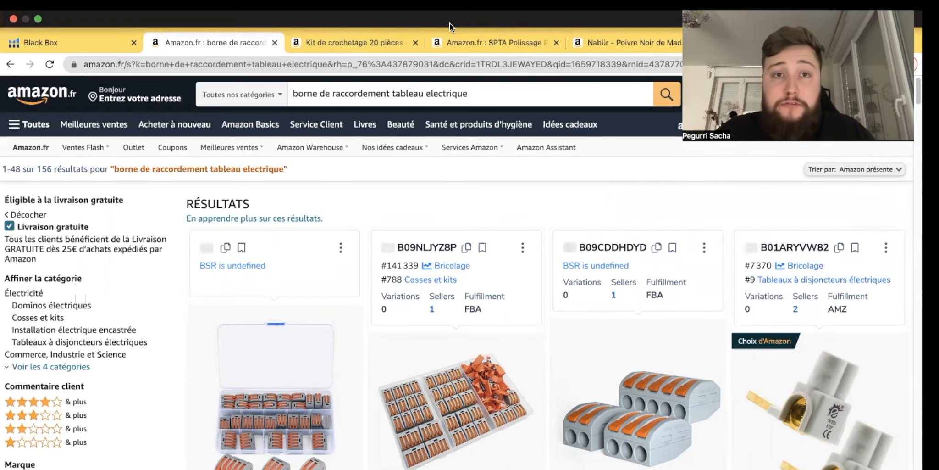
click(341, 42)
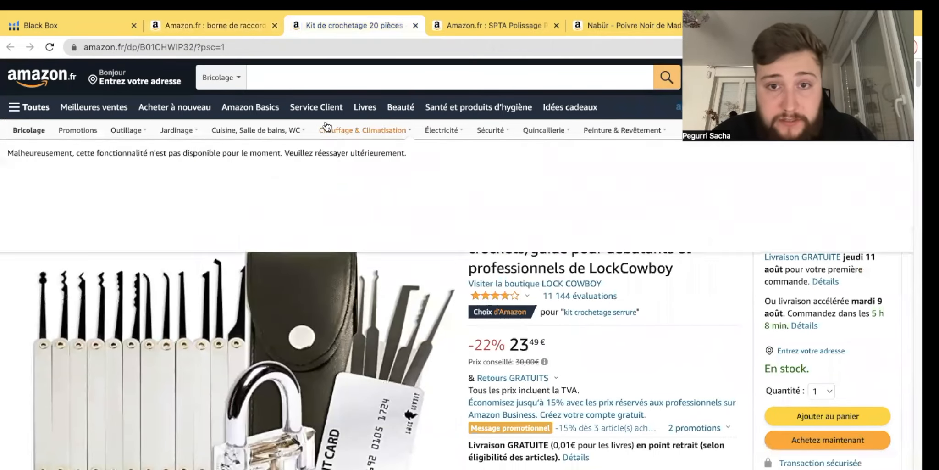
scroll(285, 403, down, 3)
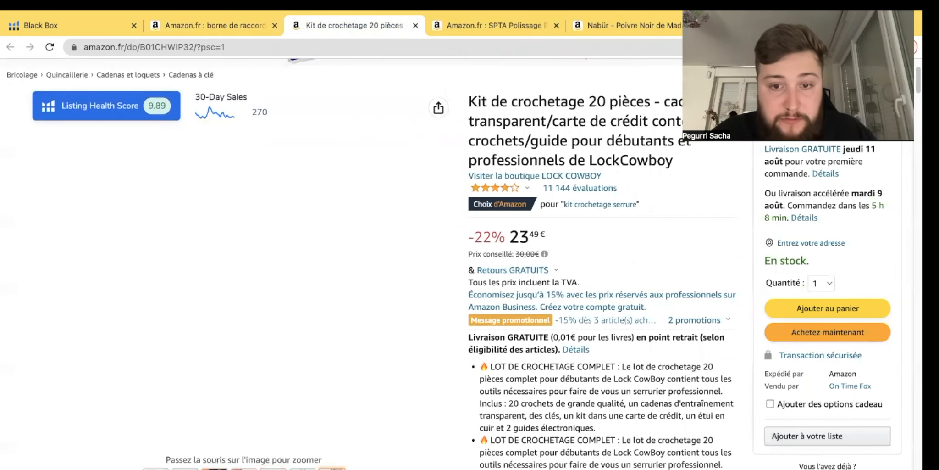
scroll(540, 323, down, 4)
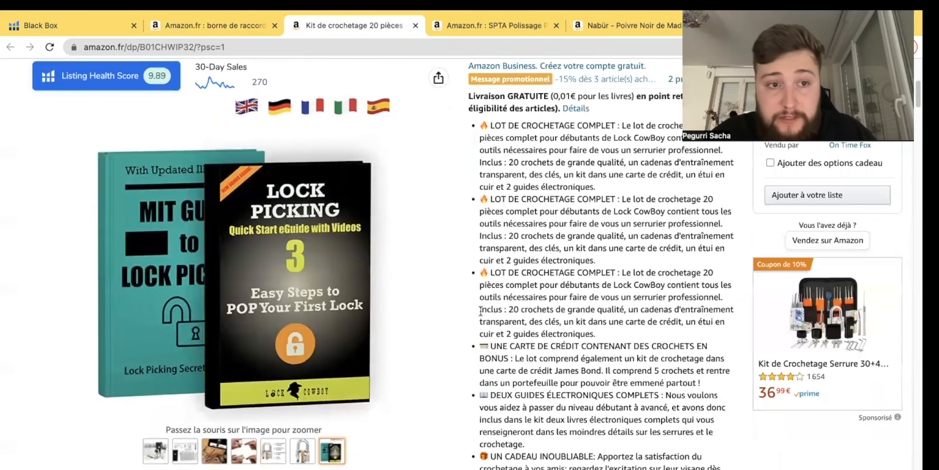
scroll(289, 313, up, 3)
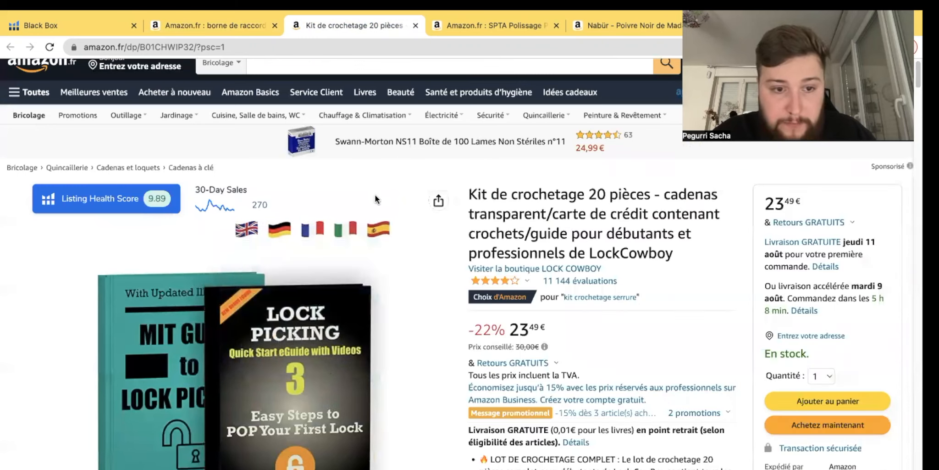
scroll(375, 195, up, 1)
Step: Search Amazon.fr for the suggested phrase "kit de crochetage serrure" within the Bricolage category
click(316, 81)
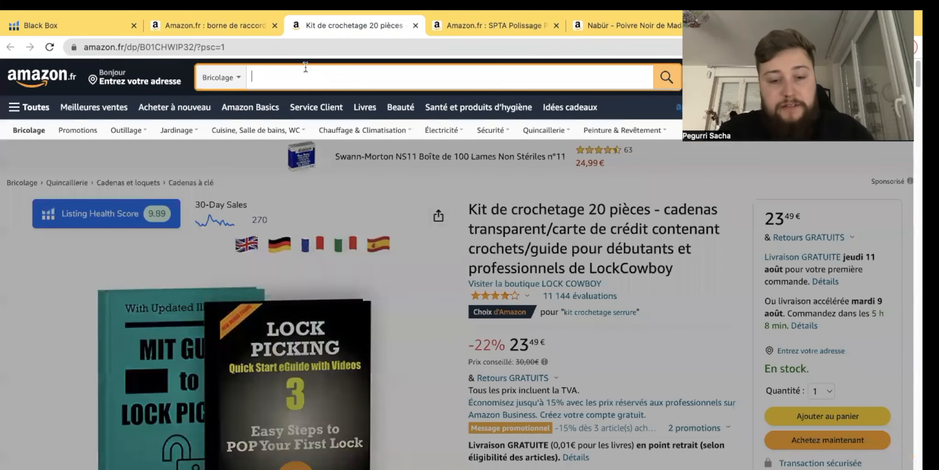
text(kit de c)
click(321, 99)
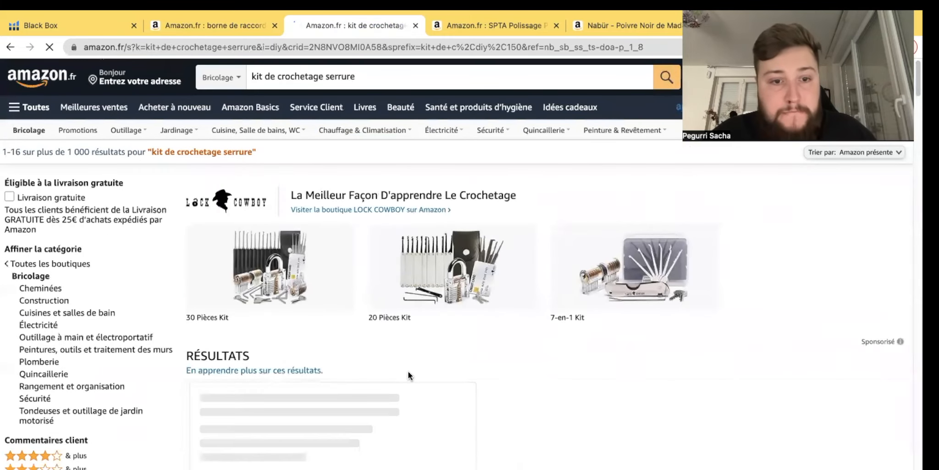
Step: Skim the lock-picking kits in the search results and limit the results to free delivery (Livraison gratuite)
scroll(408, 373, down, 10)
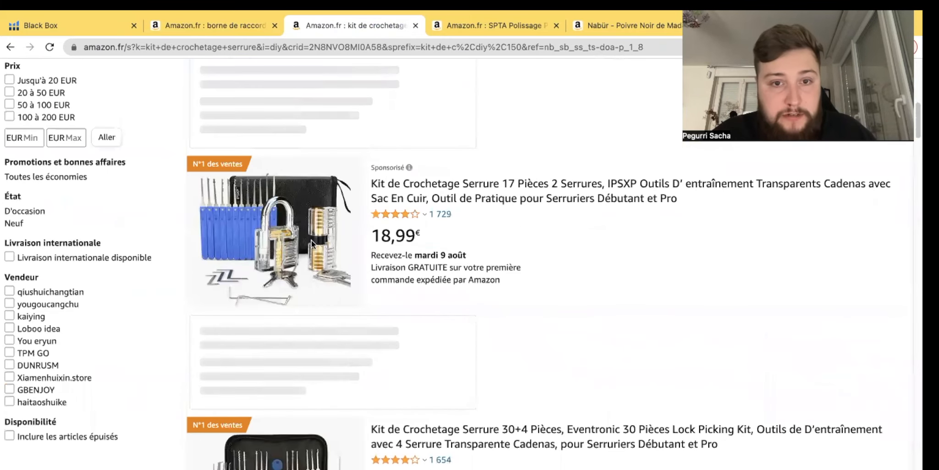
scroll(311, 242, down, 3)
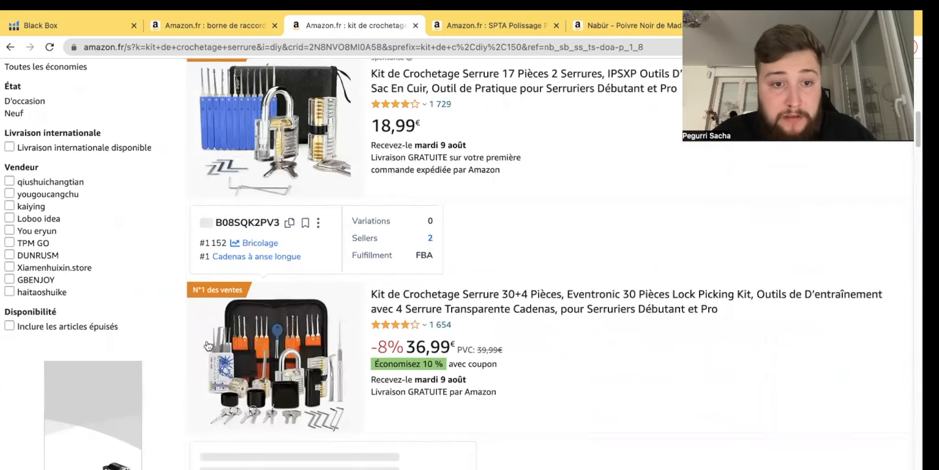
scroll(208, 345, down, 15)
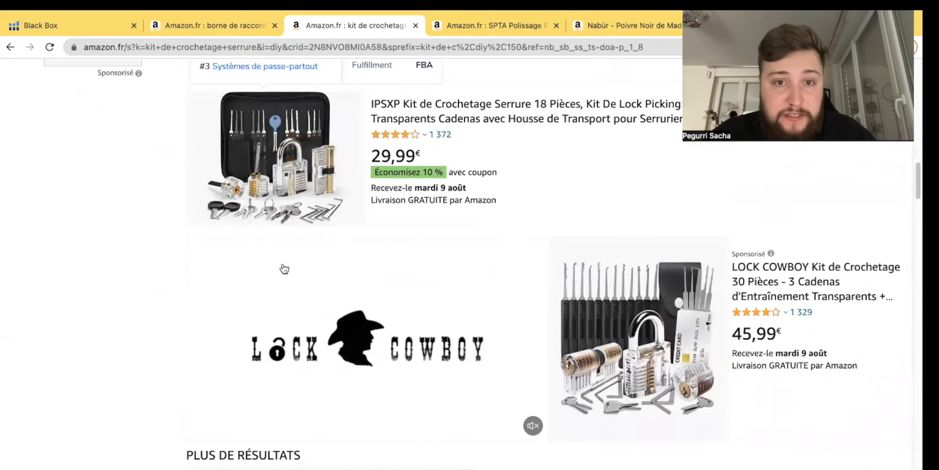
scroll(285, 268, up, 2)
scroll(284, 268, down, 7)
scroll(284, 268, up, 15)
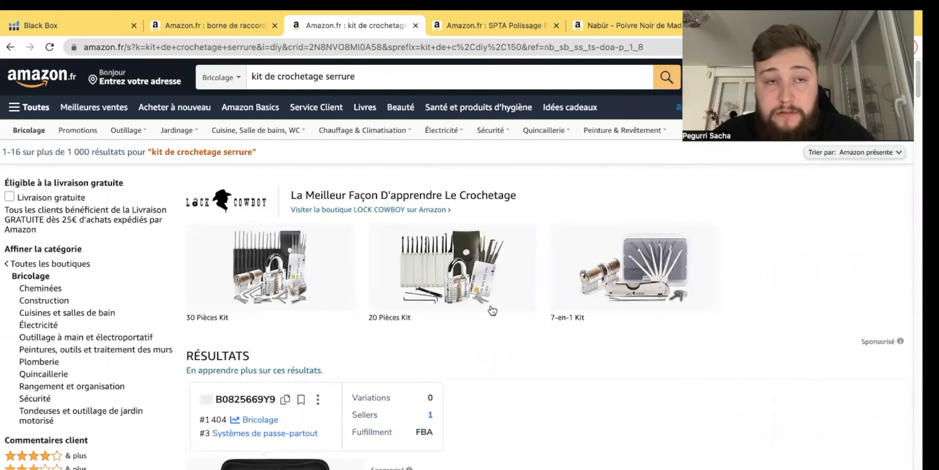
click(7, 199)
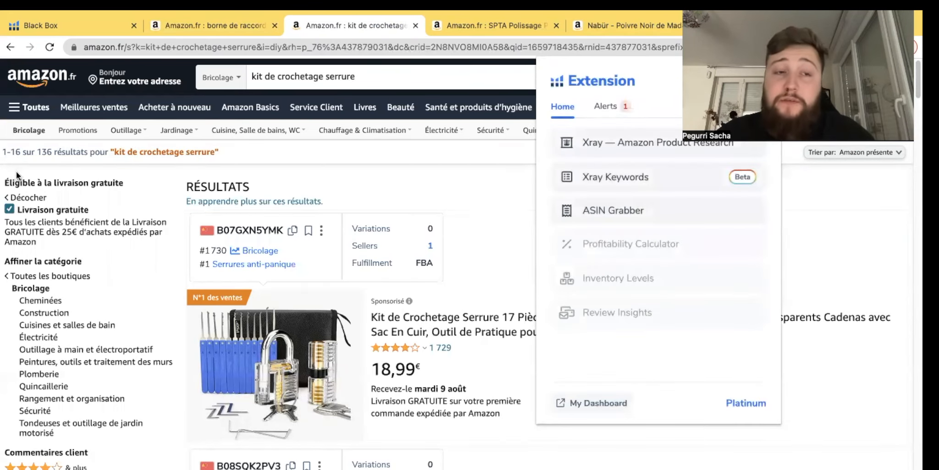
Step: Run the Helium 10 Xray product research on the lock-picking kit results and sort the products by highest revenue
click(661, 147)
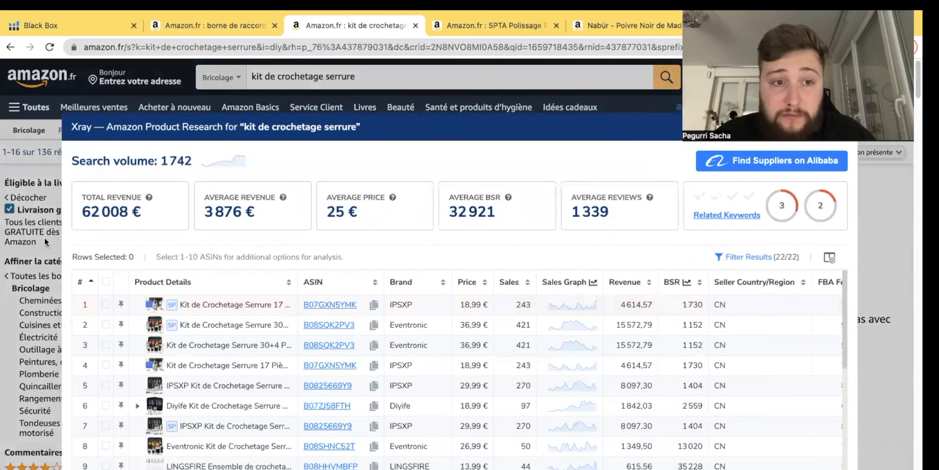
click(618, 283)
click(619, 284)
Step: Check the All Time search volume history for "kit de crochetage serrure" and close the chart
click(223, 158)
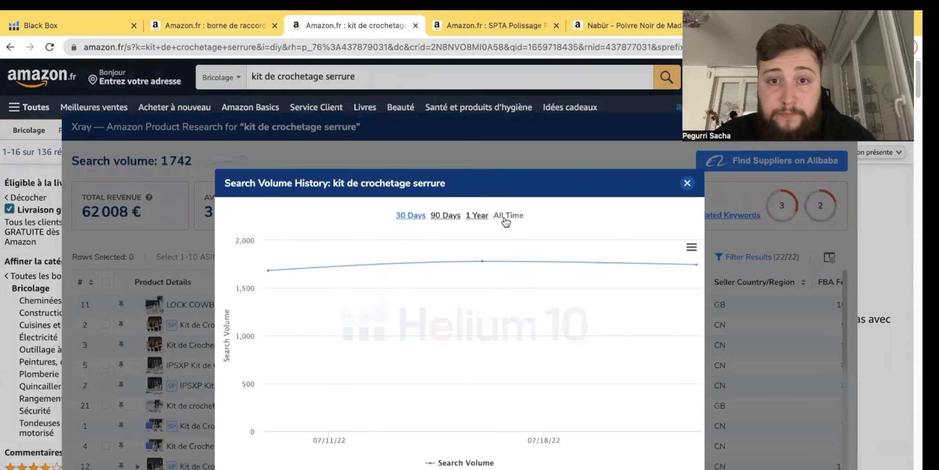
click(505, 216)
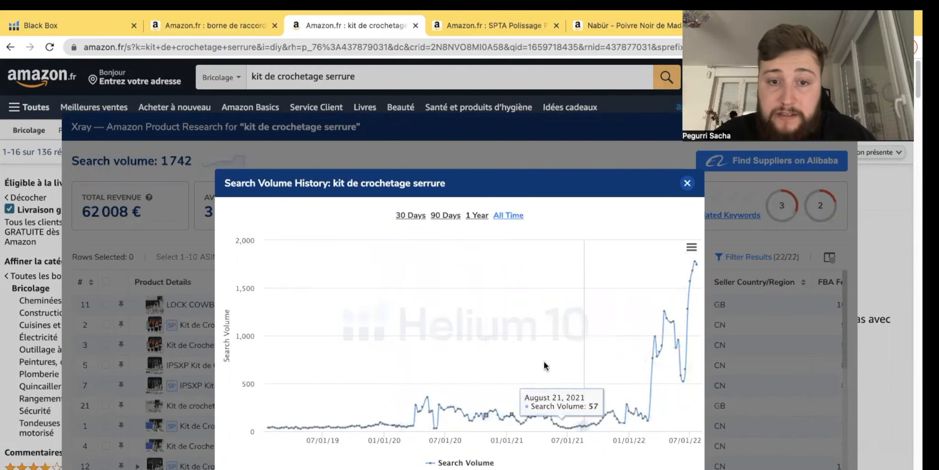
click(687, 183)
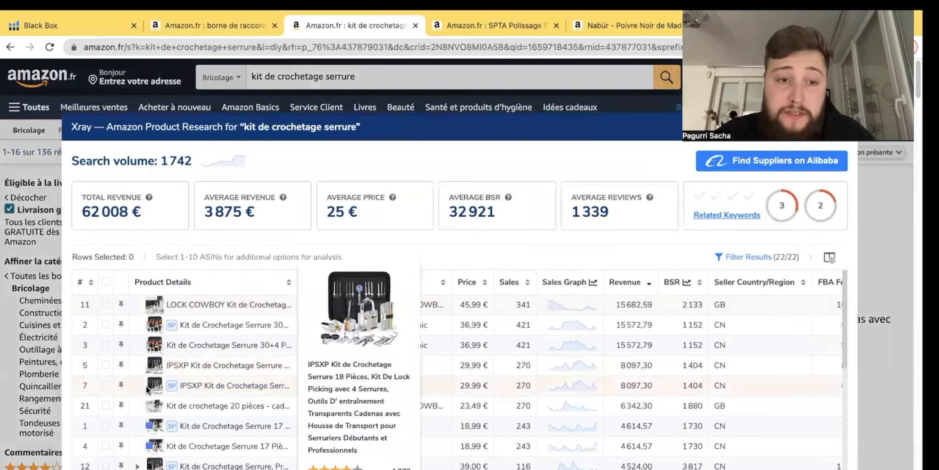
Step: Examine the lock-picking kits' brands, prices, sales and revenue in the Xray table, and close Xray
mouse_move(308, 305)
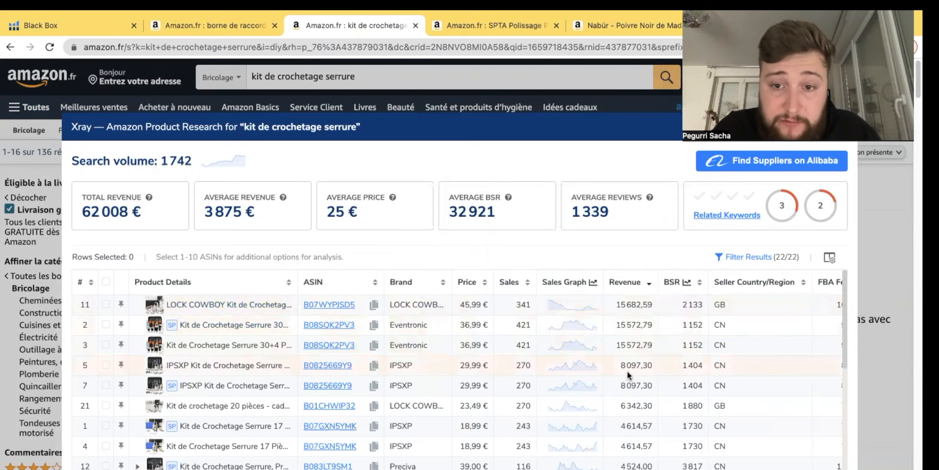
scroll(615, 362, down, 1)
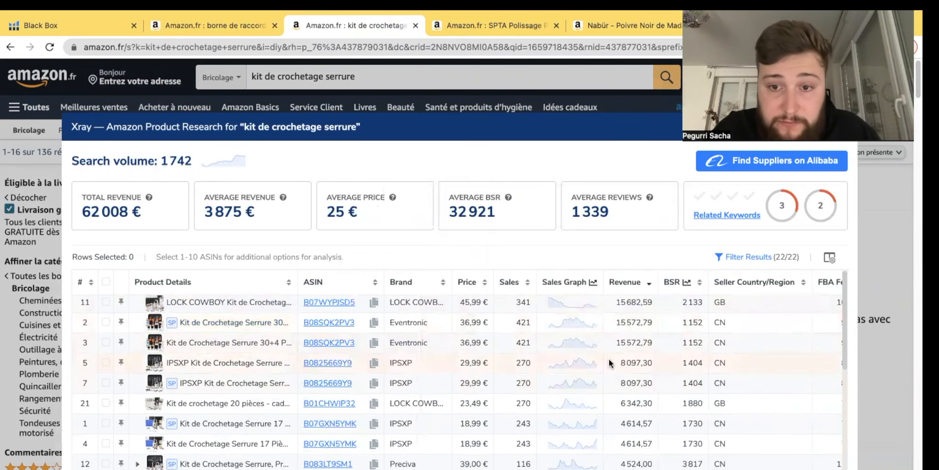
scroll(608, 358, down, 3)
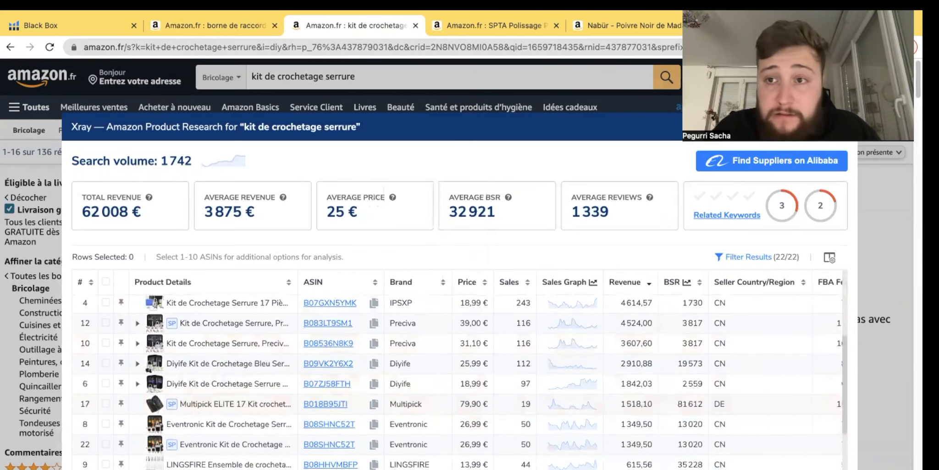
click(844, 127)
Step: Compare the competing kits in the search results, inspect the IPSXP 17-piece kit's listing, and return to the results
scroll(280, 329, down, 5)
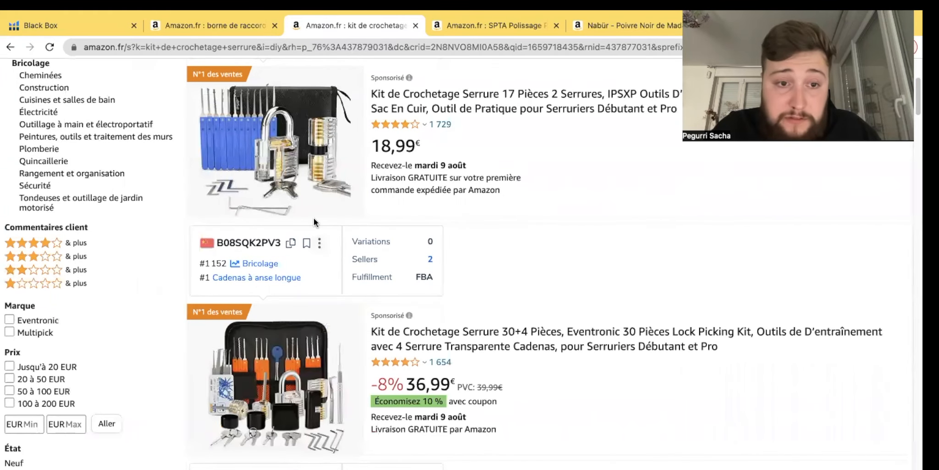
scroll(271, 232, up, 1)
scroll(270, 232, down, 6)
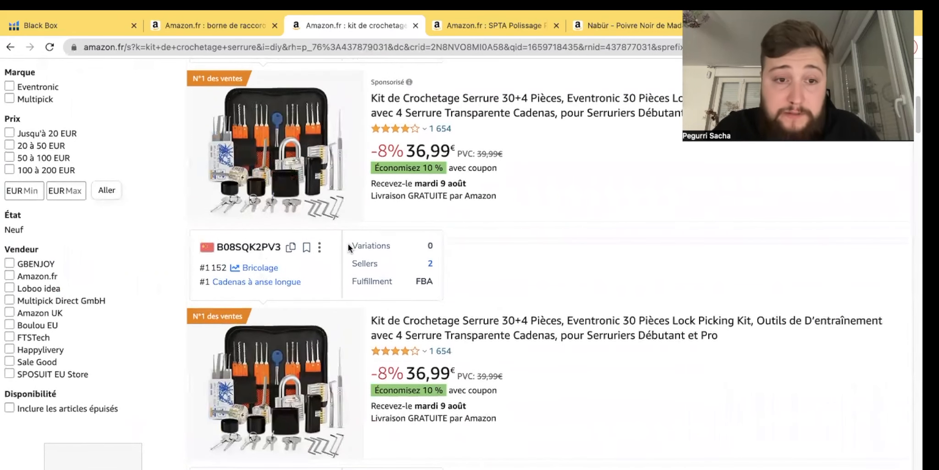
scroll(333, 302, up, 4)
click(276, 315)
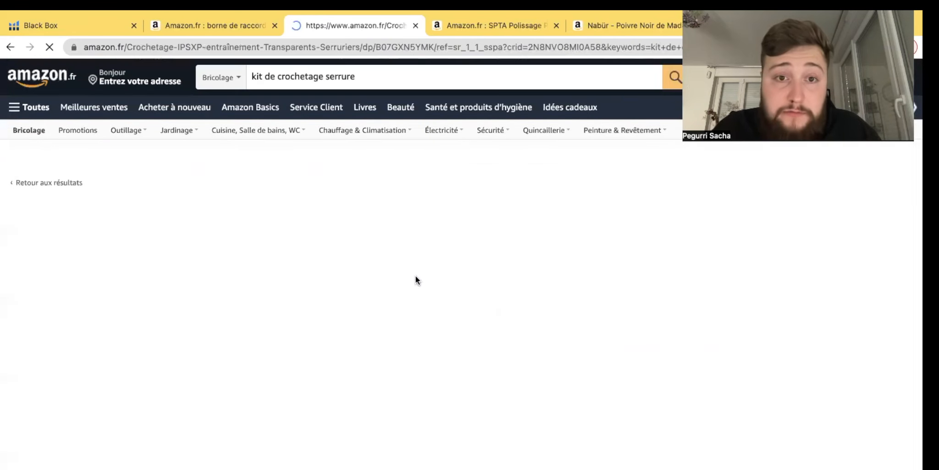
scroll(560, 366, down, 5)
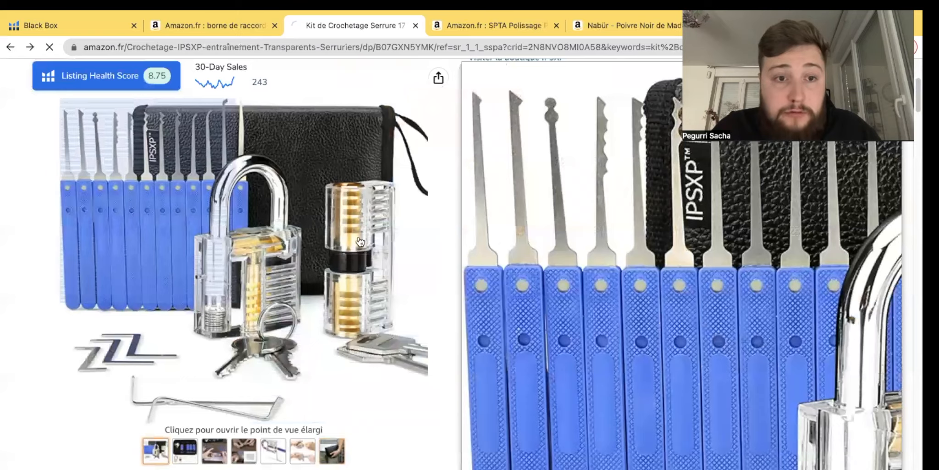
scroll(272, 341, down, 5)
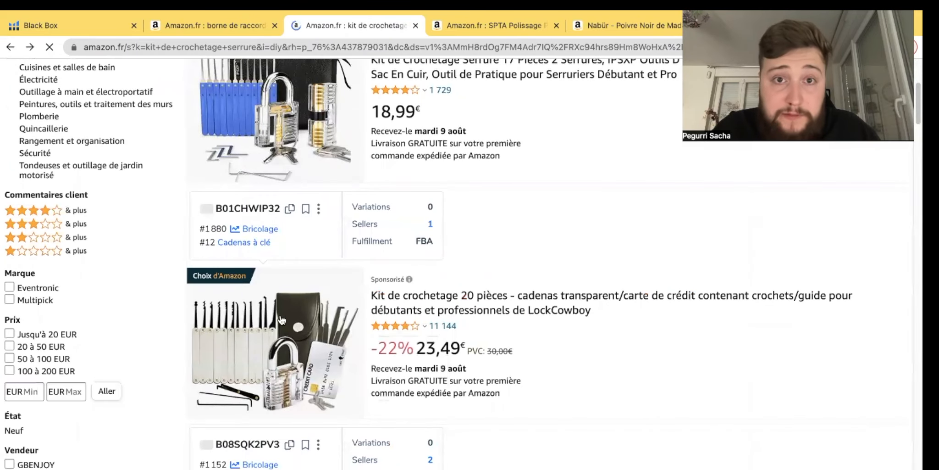
Step: Open the LockCowboy 20-piece kit from the results and review its listing down to the "Achetez-le avec" bundle
click(300, 368)
scroll(312, 310, down, 2)
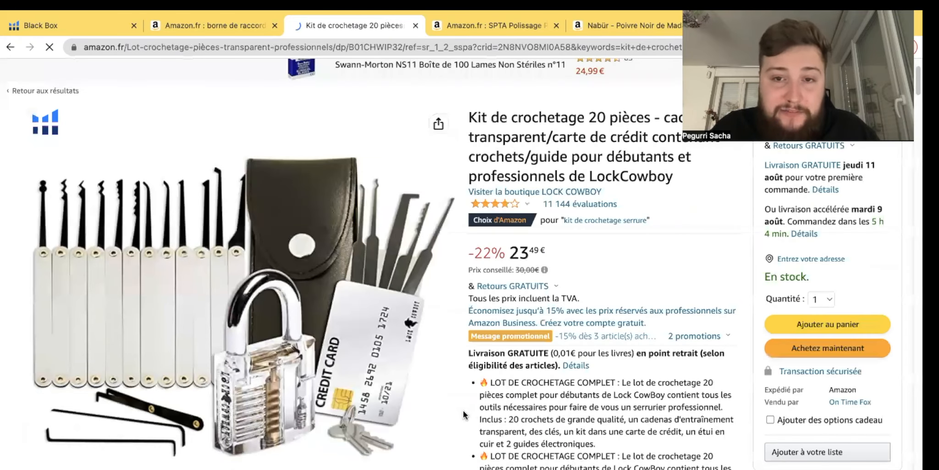
scroll(463, 410, up, 2)
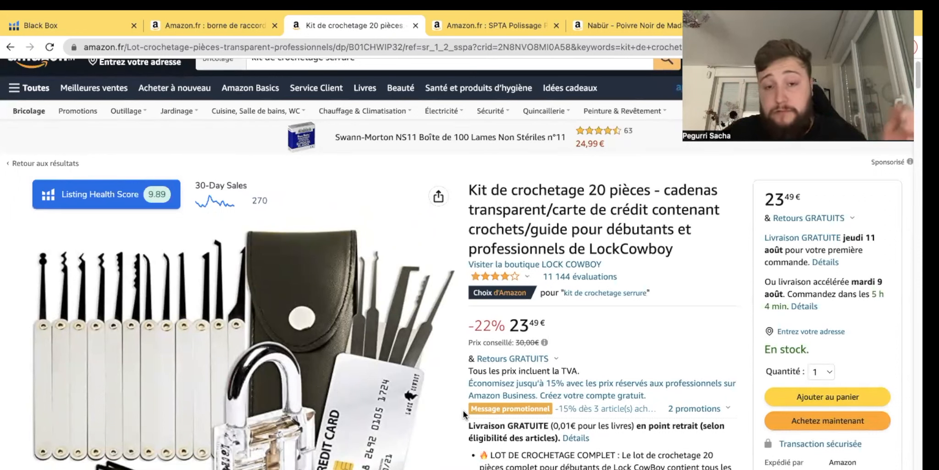
scroll(460, 407, up, 1)
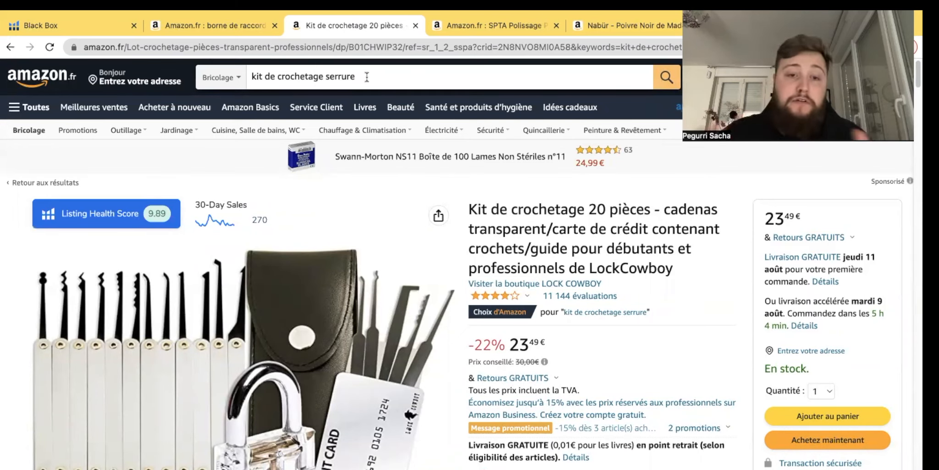
scroll(376, 90, down, 3)
scroll(181, 439, down, 15)
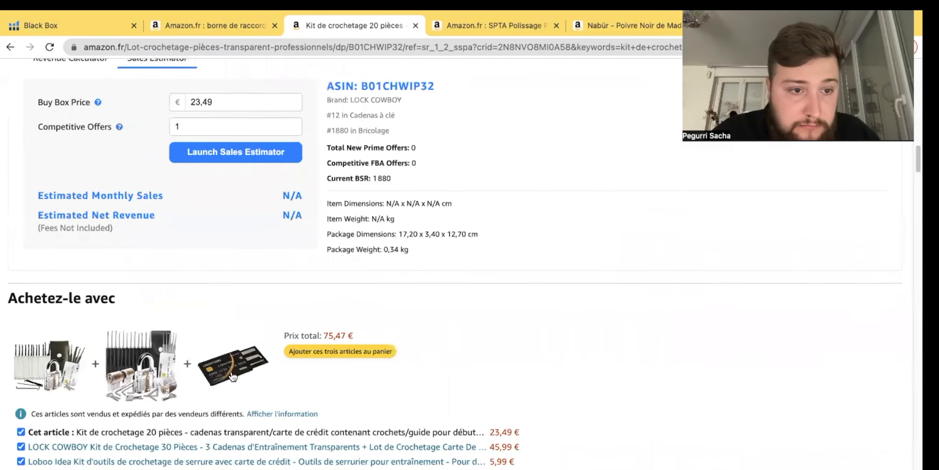
Step: Check the Loboo Idea credit-card lock-picking set from the bundle and return to the top of the LockCowboy listing
click(233, 380)
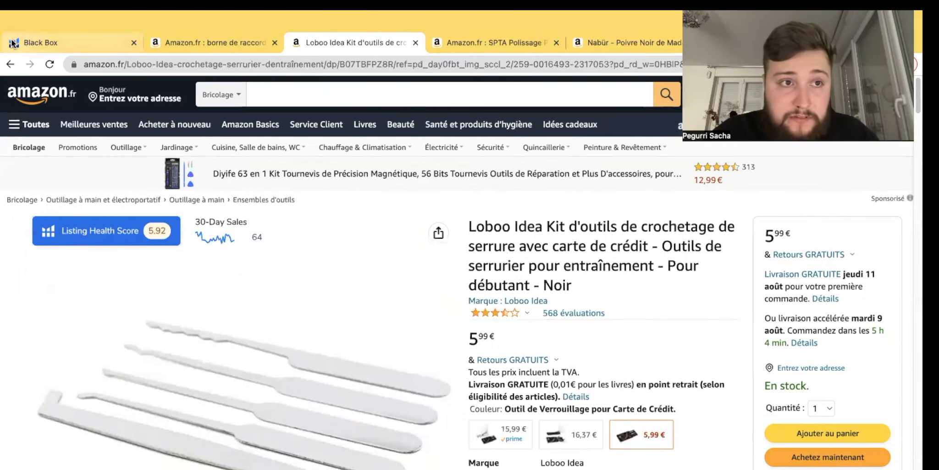
click(10, 63)
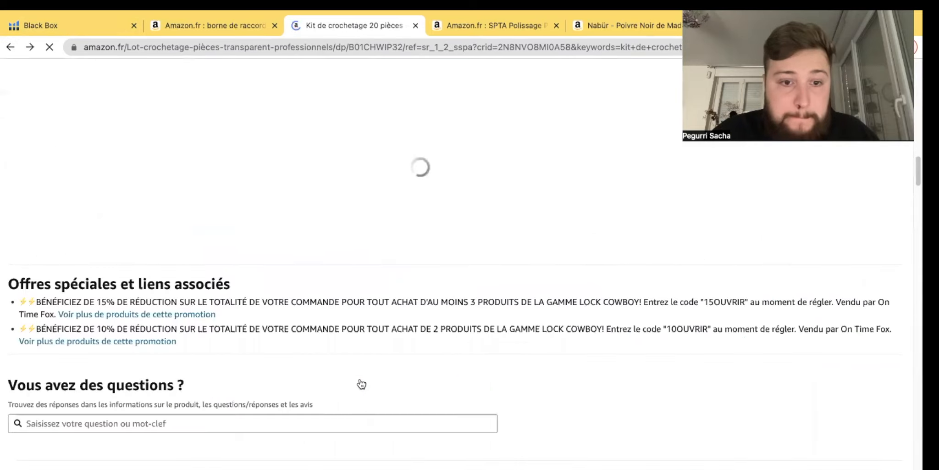
scroll(344, 286, up, 15)
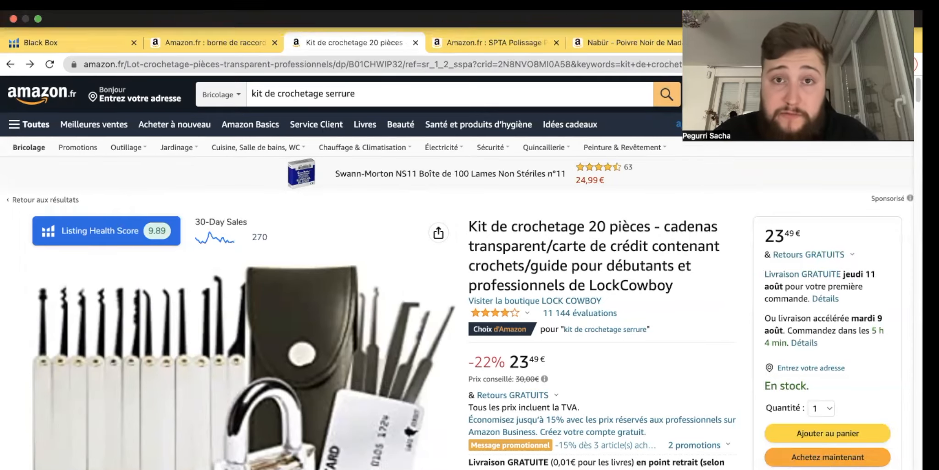
Step: Look over the SPTA Polissage Pad listing's price, reviews and product images, and briefly view its product video
click(460, 28)
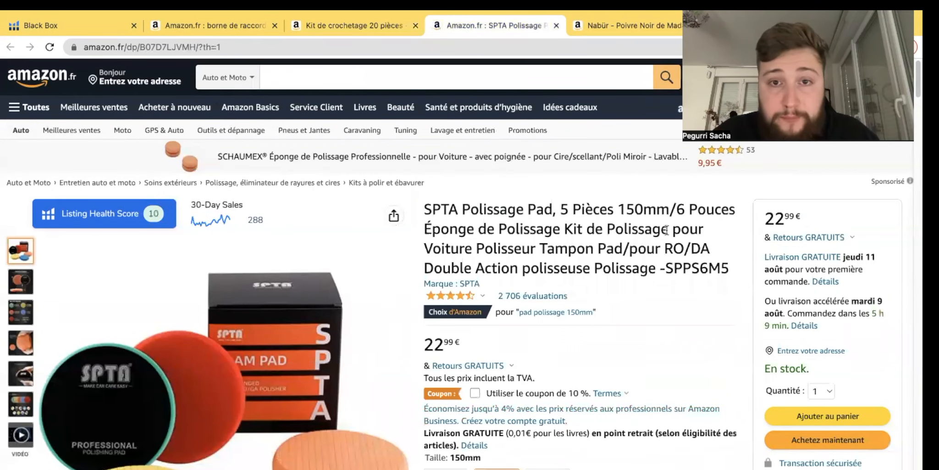
scroll(614, 238, down, 1)
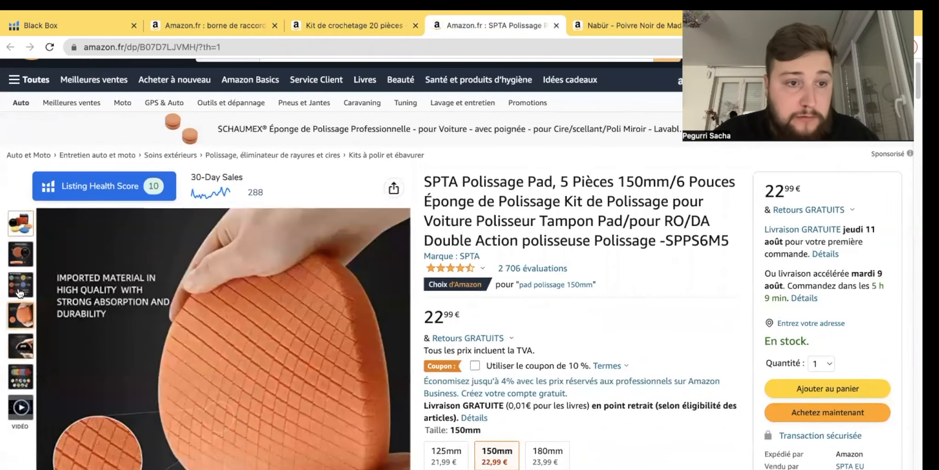
scroll(18, 282, down, 3)
click(22, 301)
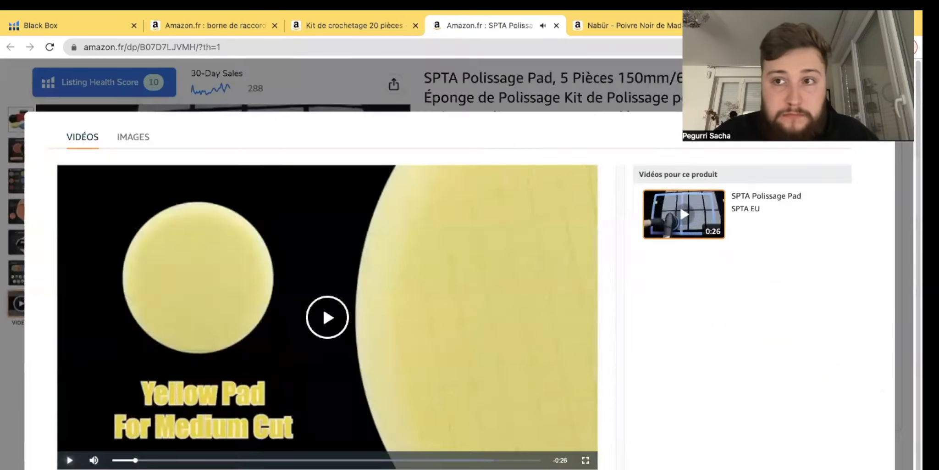
click(21, 299)
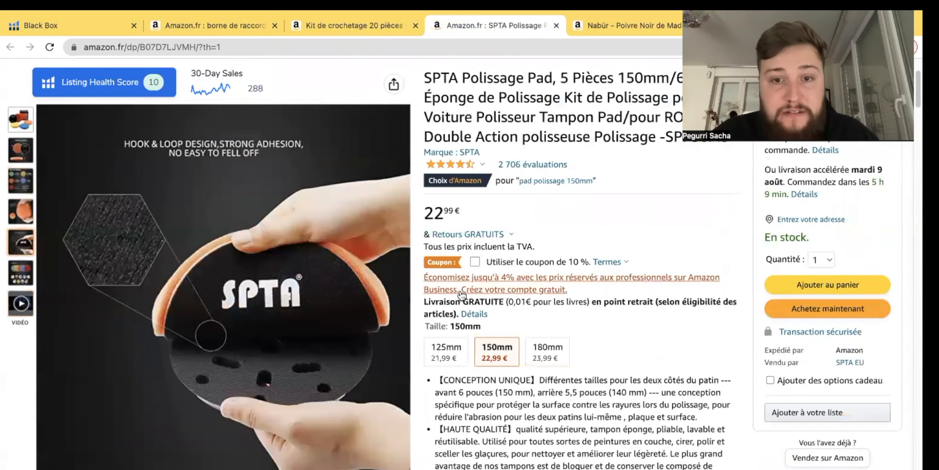
Step: Search Auto et Moto for "polissage disque voiture" and filter the results to items with Livraison gratuite
mouse_move(466, 315)
scroll(468, 330, up, 1)
click(592, 341)
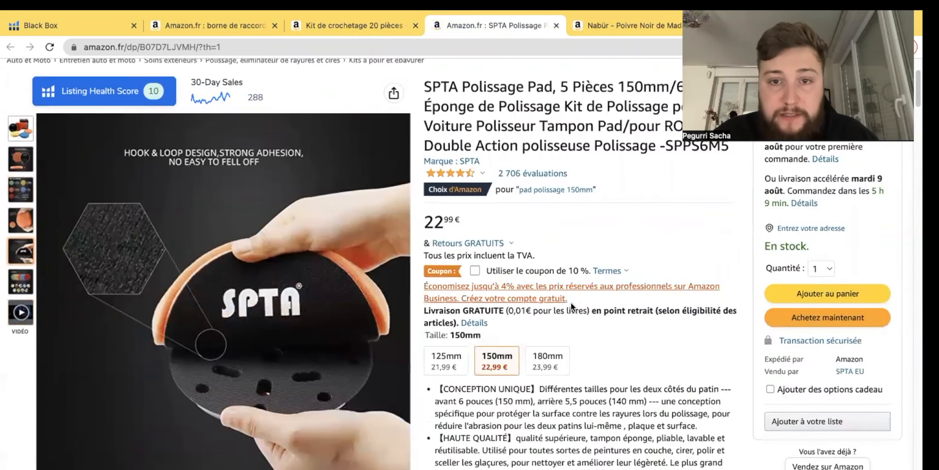
scroll(464, 315, up, 3)
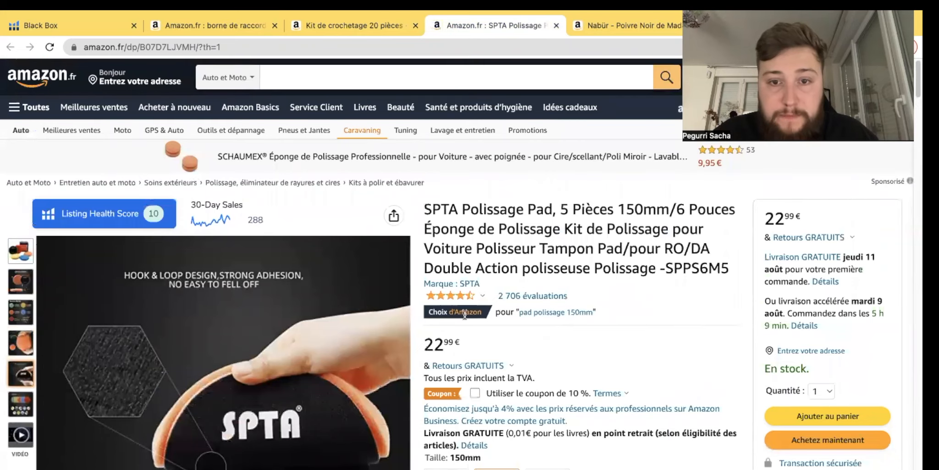
click(301, 80)
text(poliss)
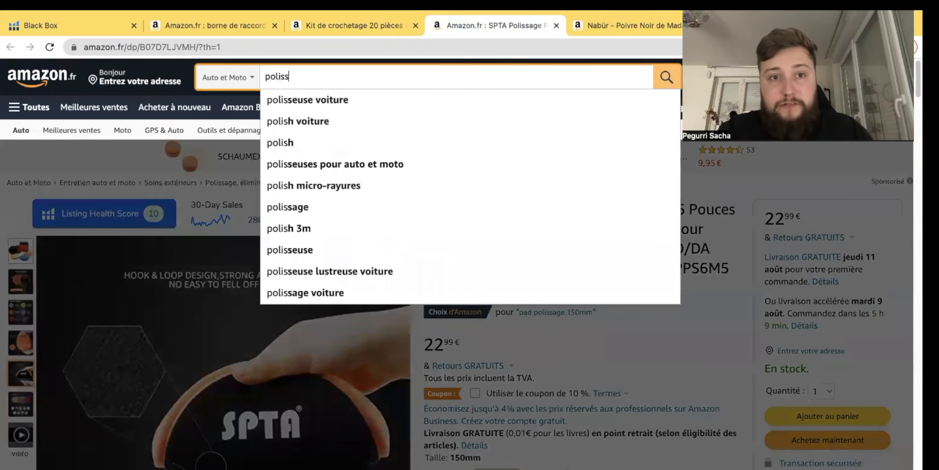
text(age dis)
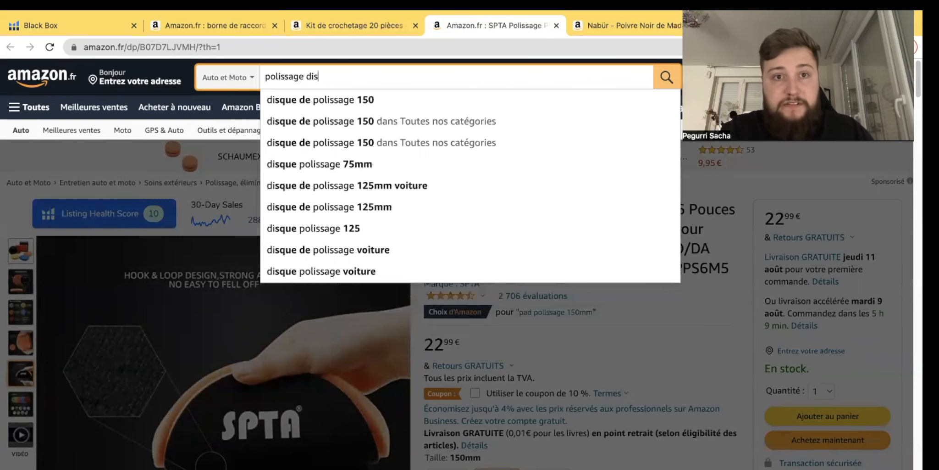
text(que voti)
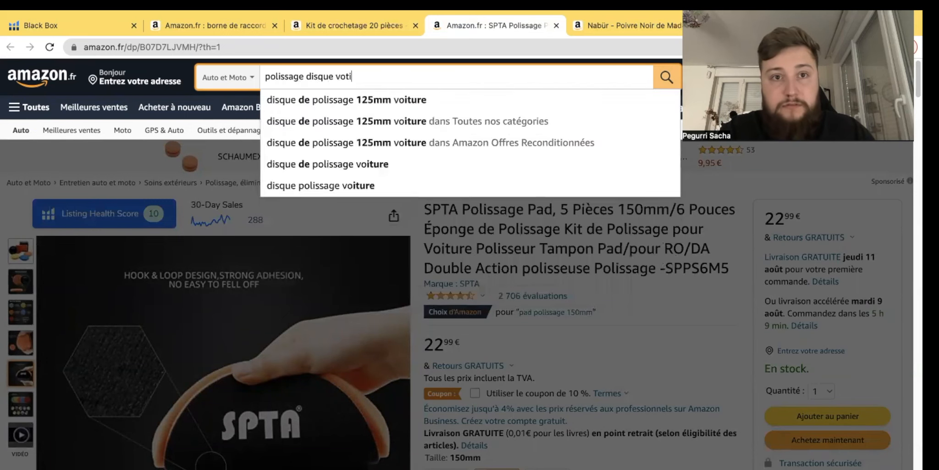
text(ruiture`)
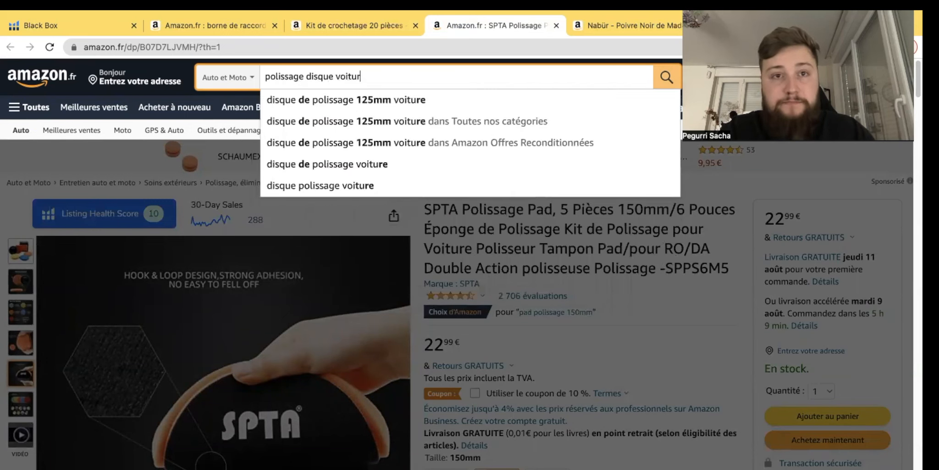
key(Return)
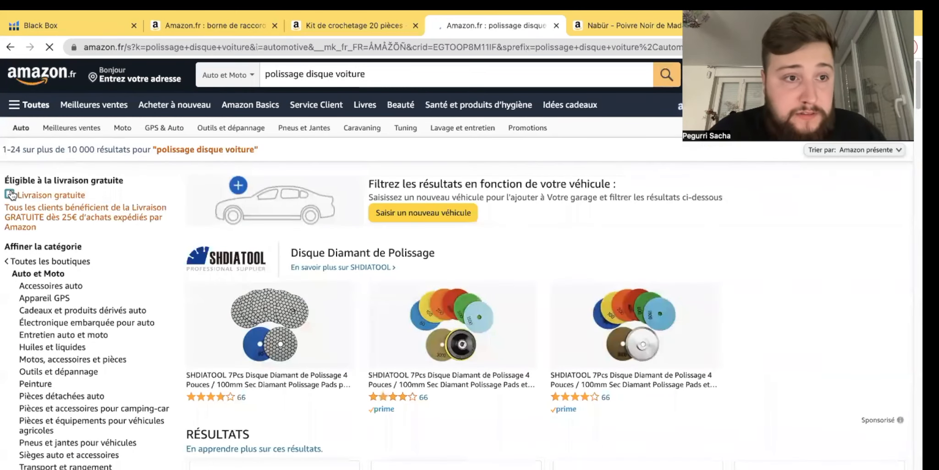
click(50, 206)
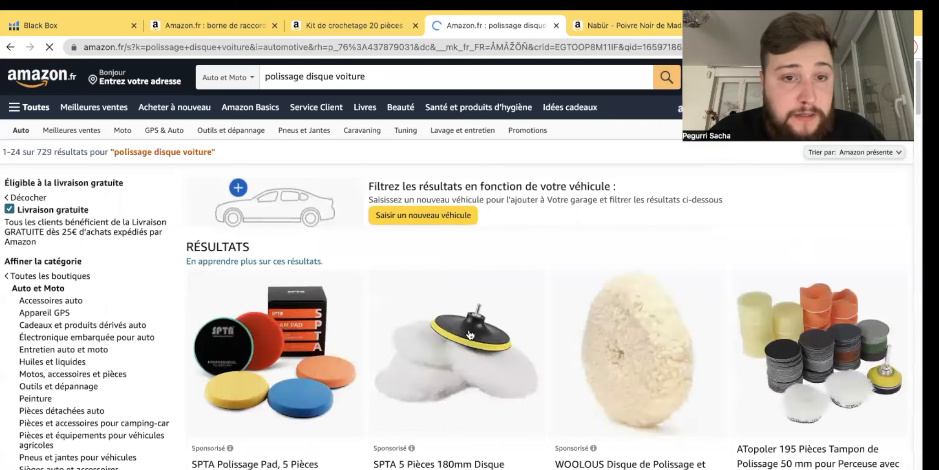
Step: Scan the car polishing disc results, comparing the competing kits' brands, prices, ratings and BSR details
scroll(441, 355, down, 1)
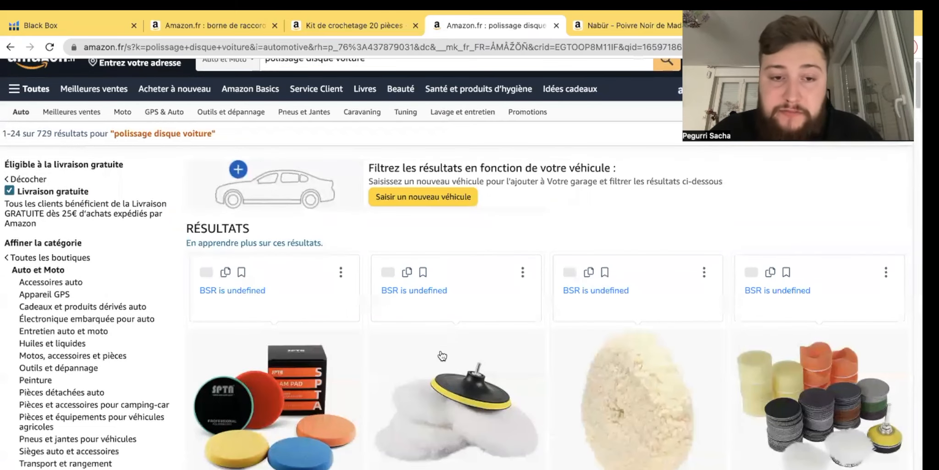
scroll(461, 320, down, 9)
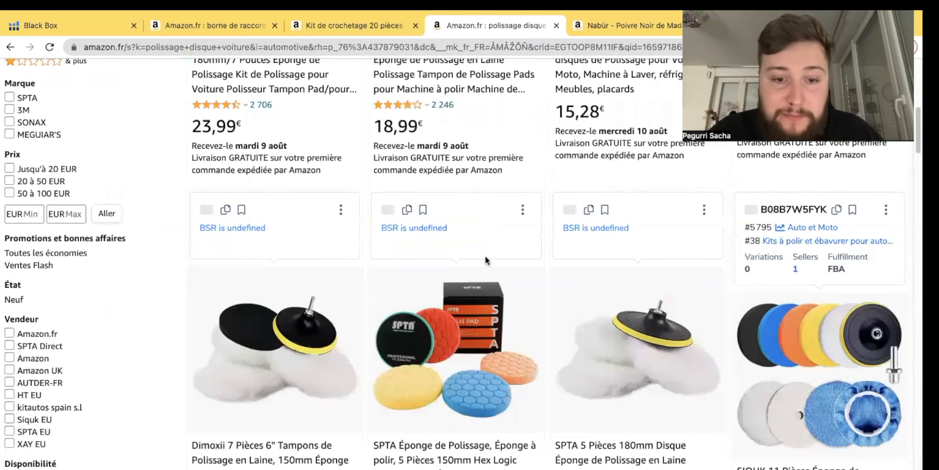
scroll(485, 259, down, 8)
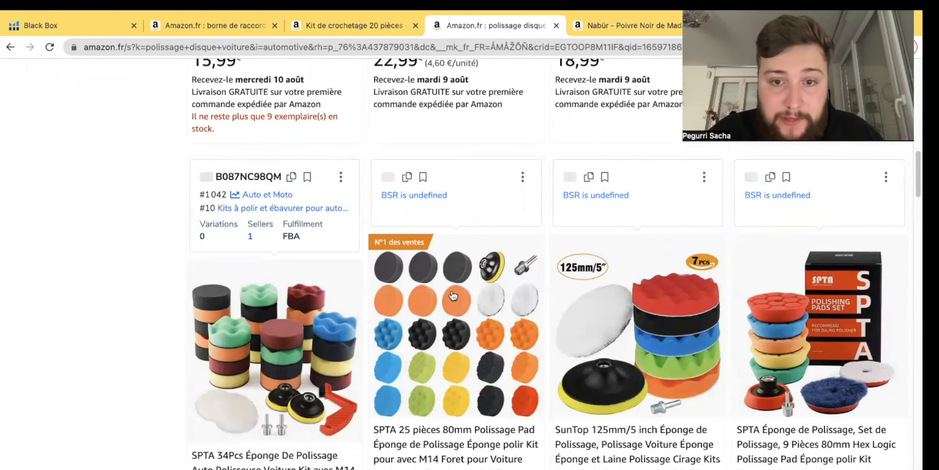
scroll(454, 295, down, 6)
scroll(434, 337, down, 4)
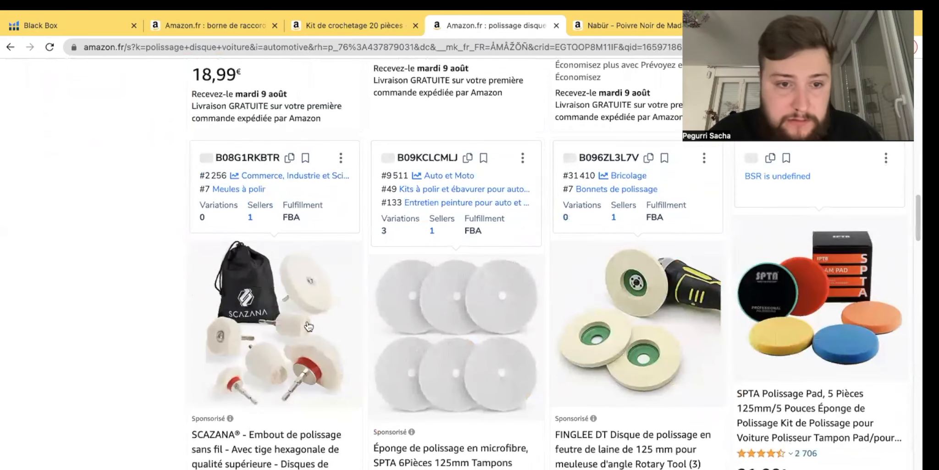
scroll(275, 321, down, 1)
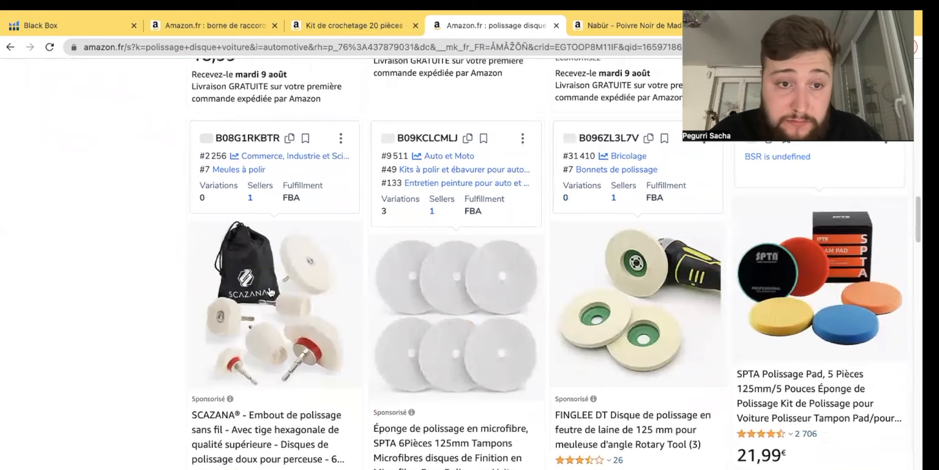
scroll(269, 292, down, 4)
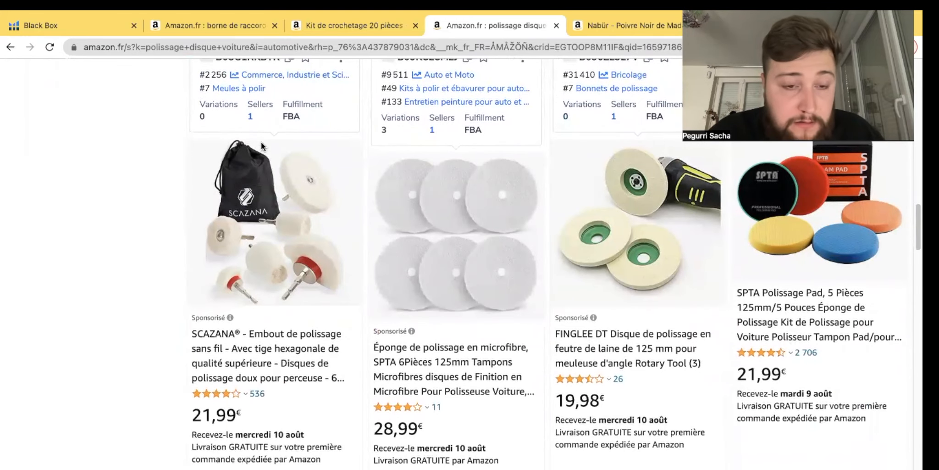
scroll(330, 235, down, 12)
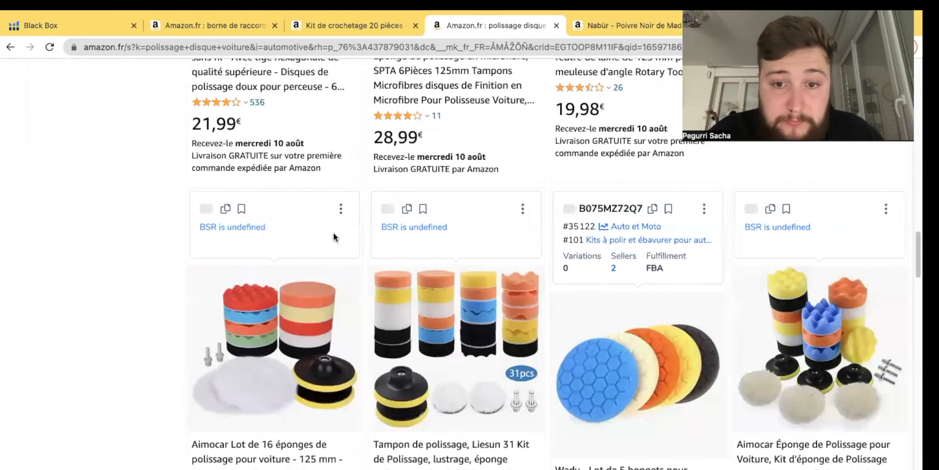
scroll(334, 233, down, 12)
Step: Recheck the SCAZANA polishing set, inspect the remaining results through the SPTA 29-piece kit and orbital polisher, and return to the first results
scroll(284, 240, up, 20)
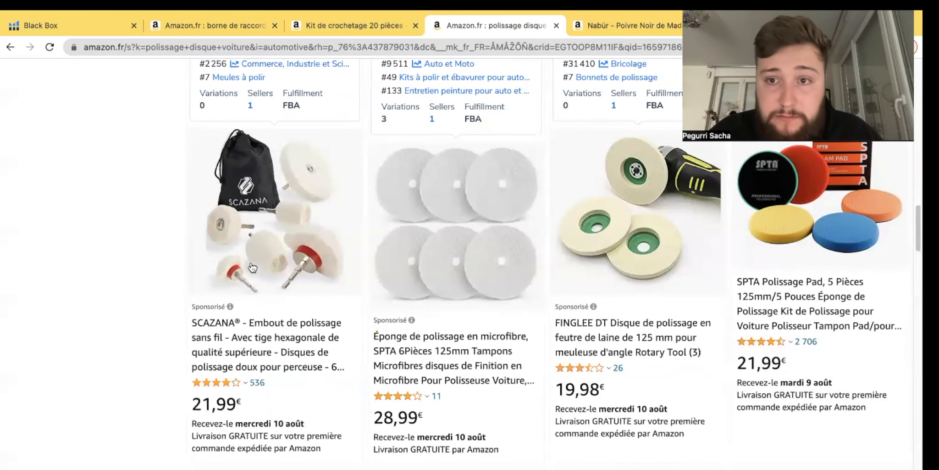
scroll(513, 229, down, 20)
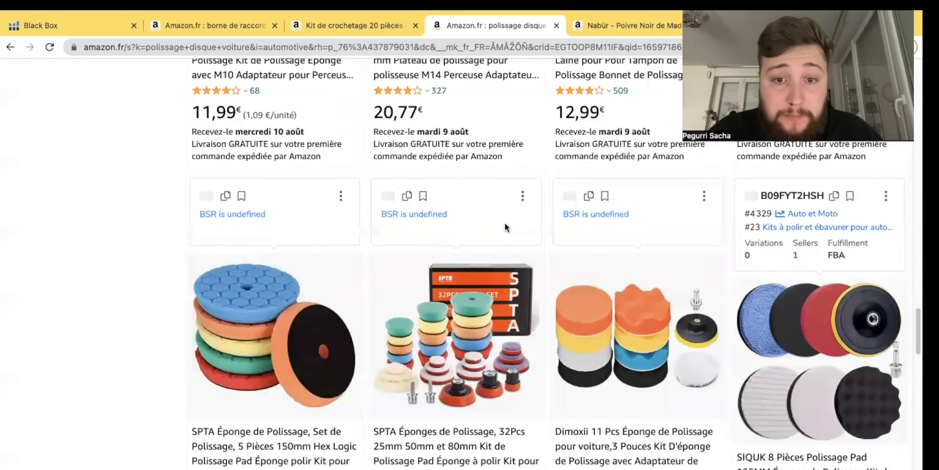
scroll(506, 226, down, 15)
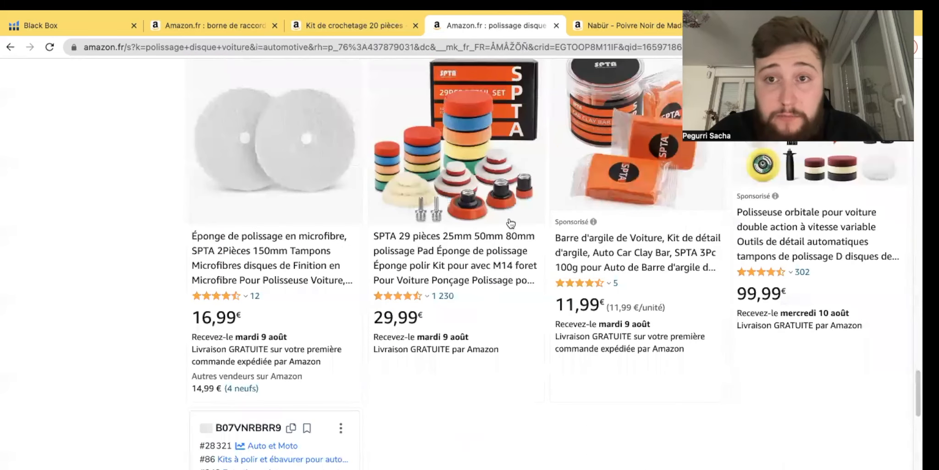
scroll(703, 214, up, 3)
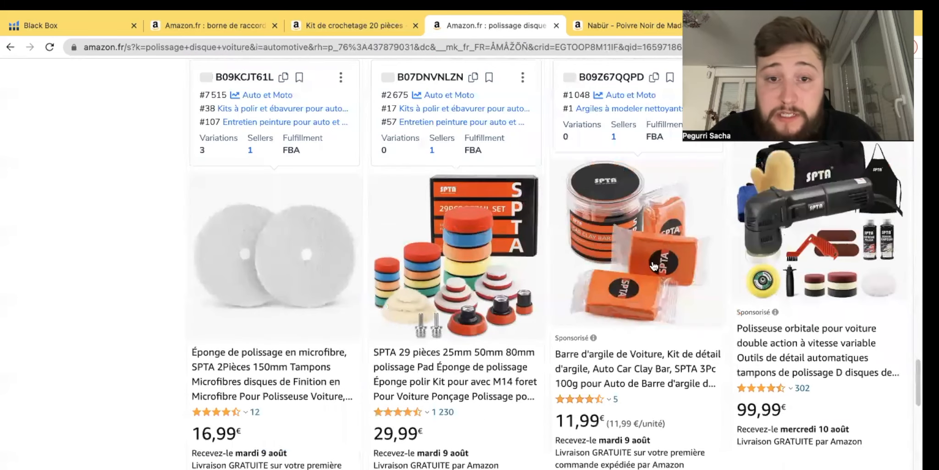
scroll(706, 224, down, 1)
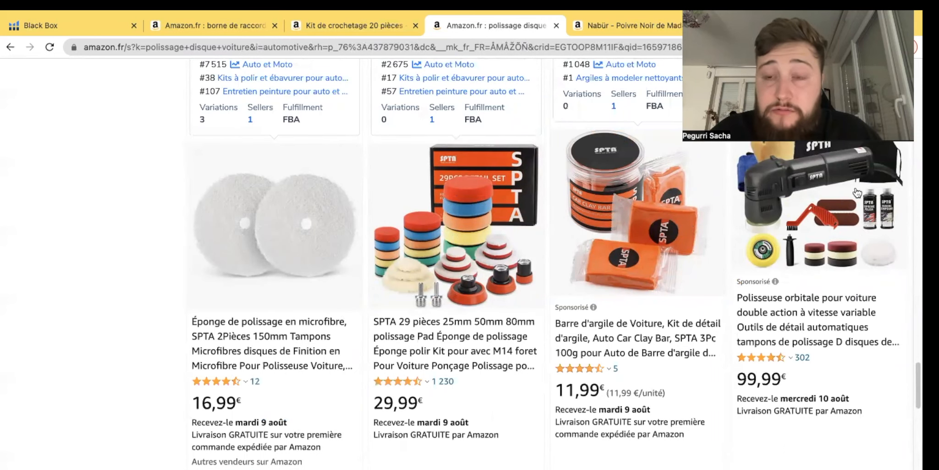
scroll(665, 206, up, 10)
scroll(683, 188, up, 10)
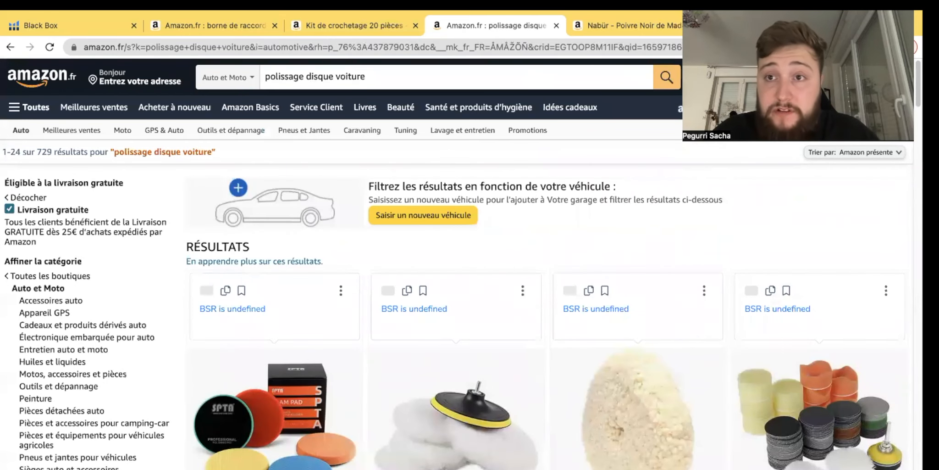
Step: Run Xray on the "polissage disque voiture" results, sort the products by highest revenue, review them, and close the analysis
click(602, 155)
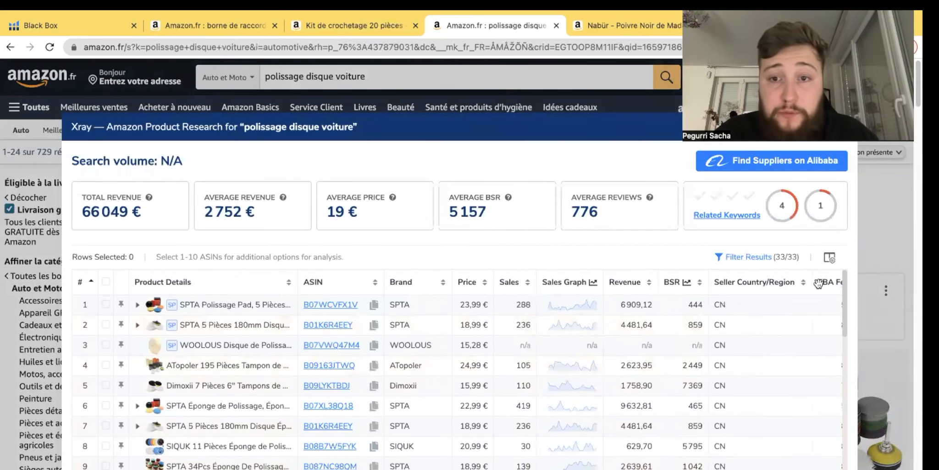
click(627, 283)
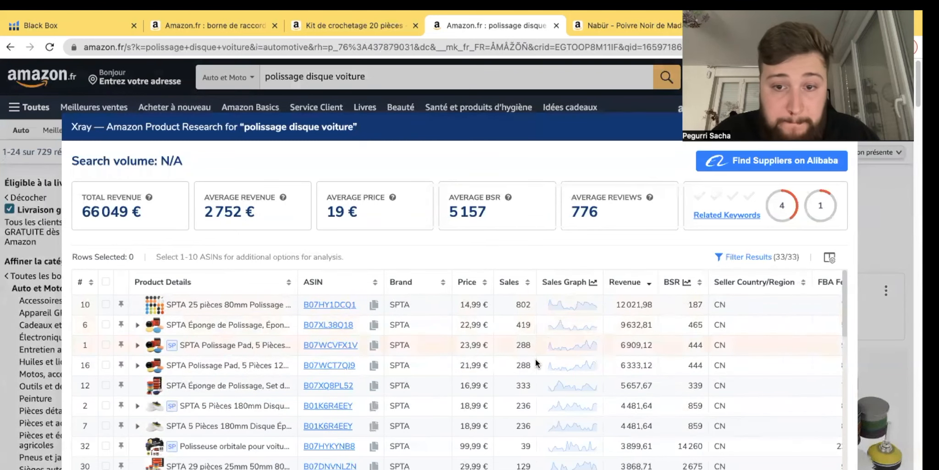
scroll(459, 380, down, 2)
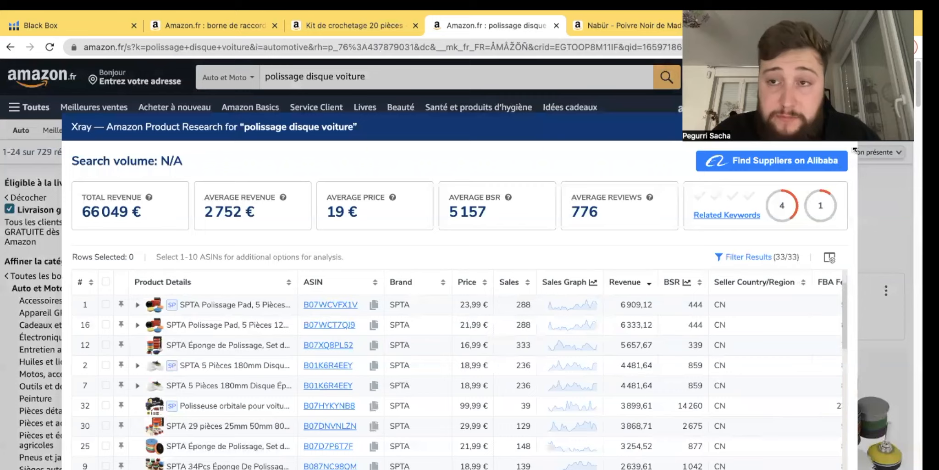
key(Escape)
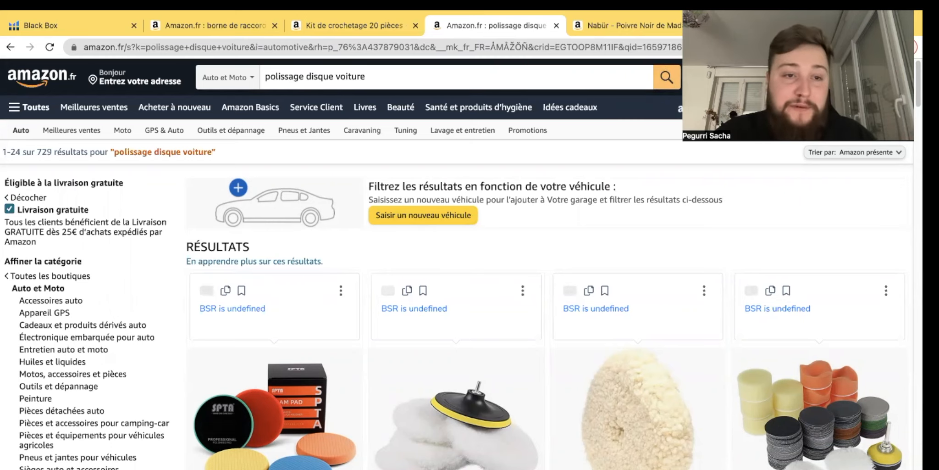
Step: Switch to the Nabür black pepper listing and close the tabs of the three candidates already reviewed
mouse_move(743, 80)
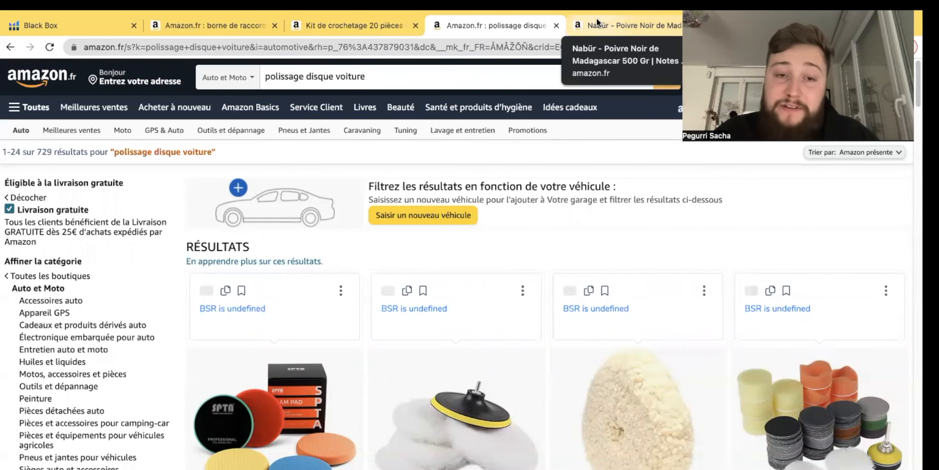
click(598, 21)
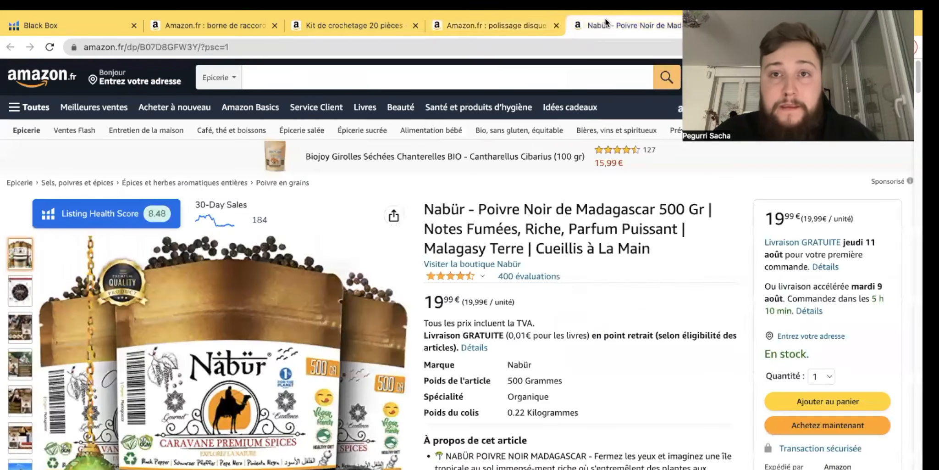
click(556, 25)
click(274, 25)
click(273, 25)
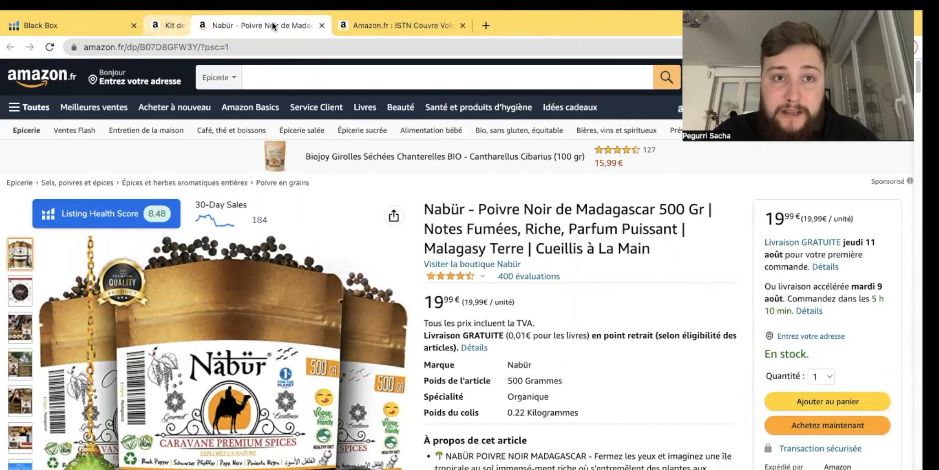
Step: Review the Nabür Poivre Noir de Madagascar 500 Gr listing's price, reviews, description and product images
scroll(406, 275, down, 2)
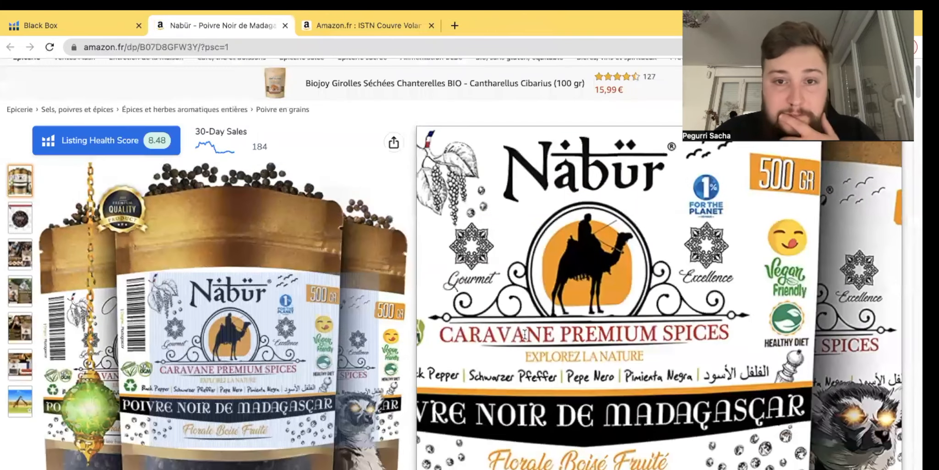
scroll(545, 330, down, 2)
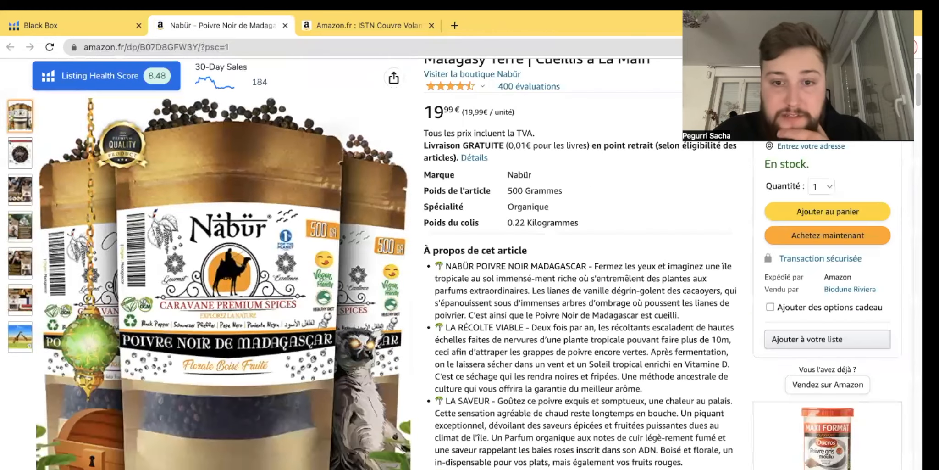
scroll(605, 400, down, 4)
scroll(636, 270, up, 4)
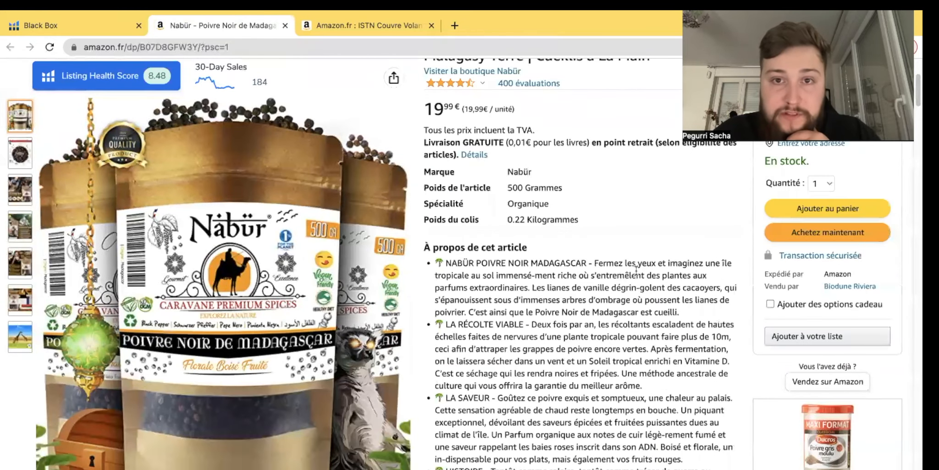
scroll(530, 225, up, 5)
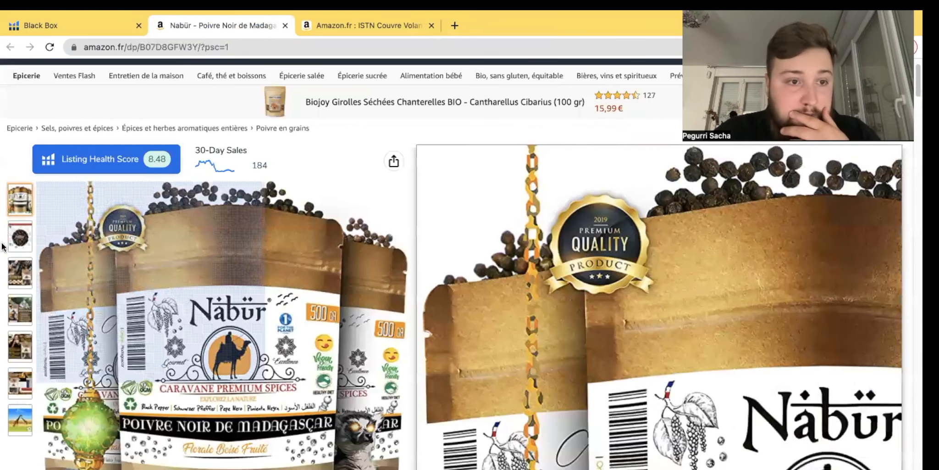
mouse_move(12, 274)
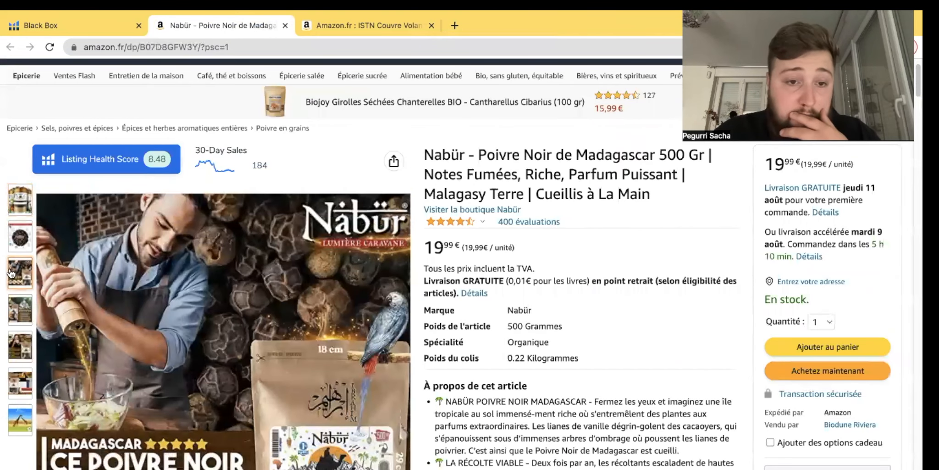
mouse_move(15, 345)
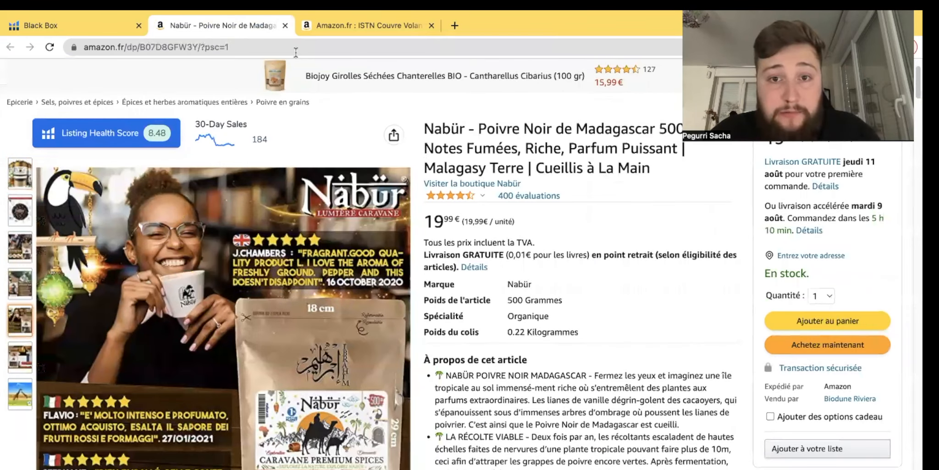
Step: Search the Epicerie department for "poivre noir de madagascar" using the suggested query
scroll(291, 72, up, 2)
click(291, 73)
text(poivre)
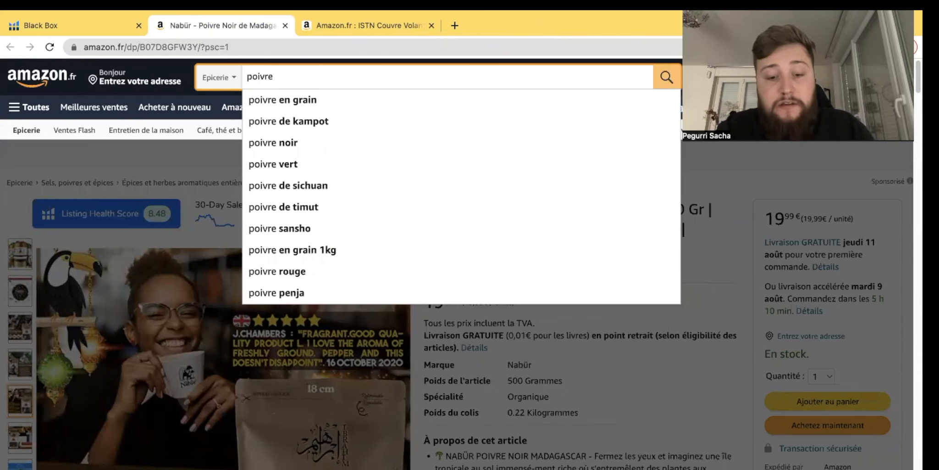
text( noir de ma)
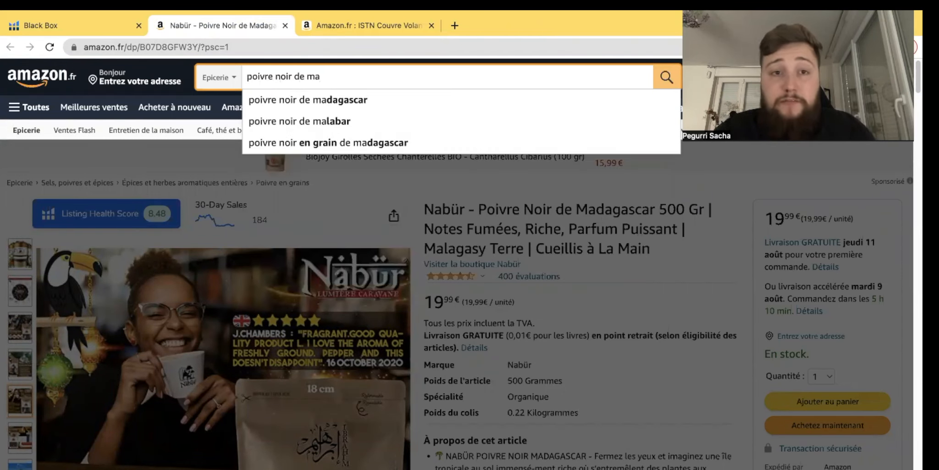
click(290, 108)
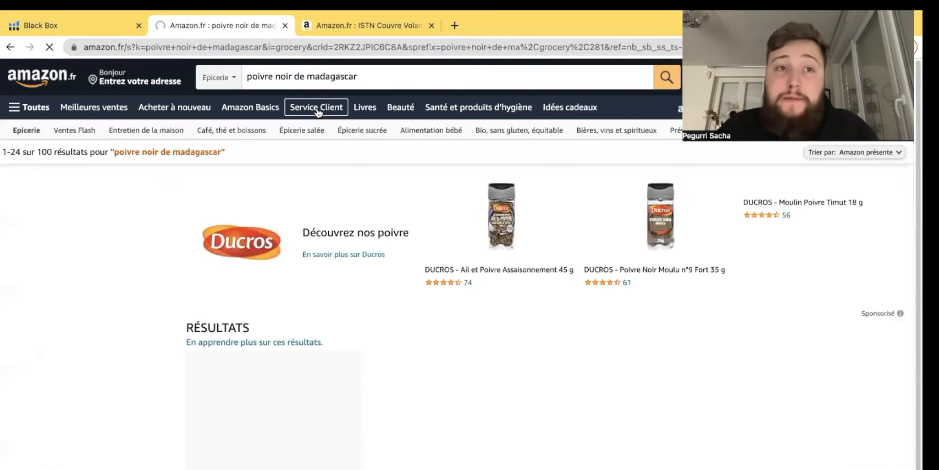
Step: Review the Madagascar black pepper results' prices, ratings, sellers and fulfillment, and return to the beginning of the page
scroll(395, 302, down, 2)
scroll(396, 293, down, 5)
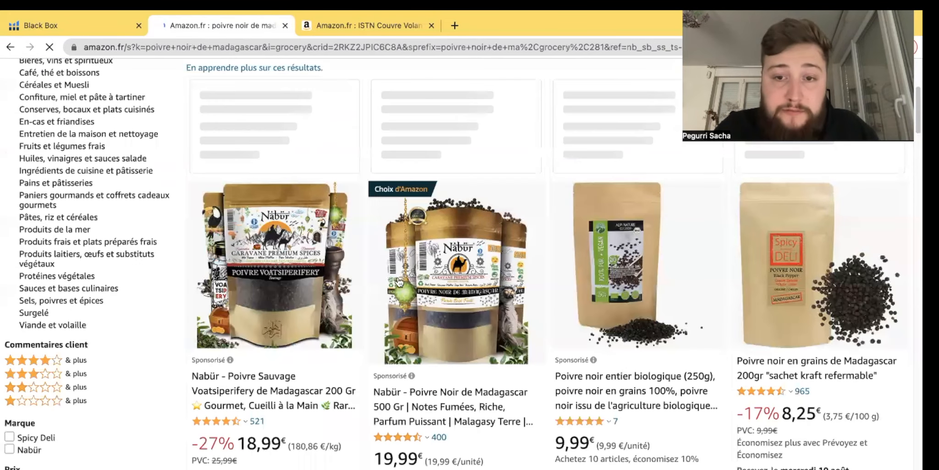
scroll(398, 282, down, 3)
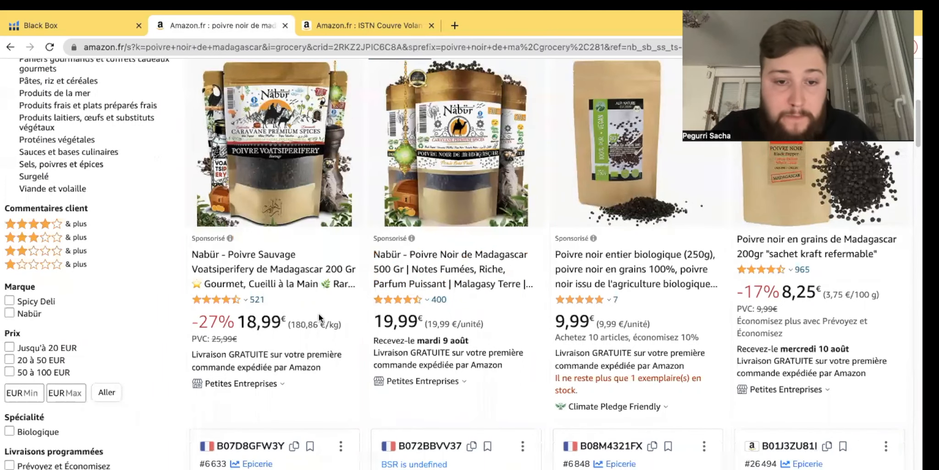
scroll(320, 315, down, 10)
scroll(638, 290, down, 5)
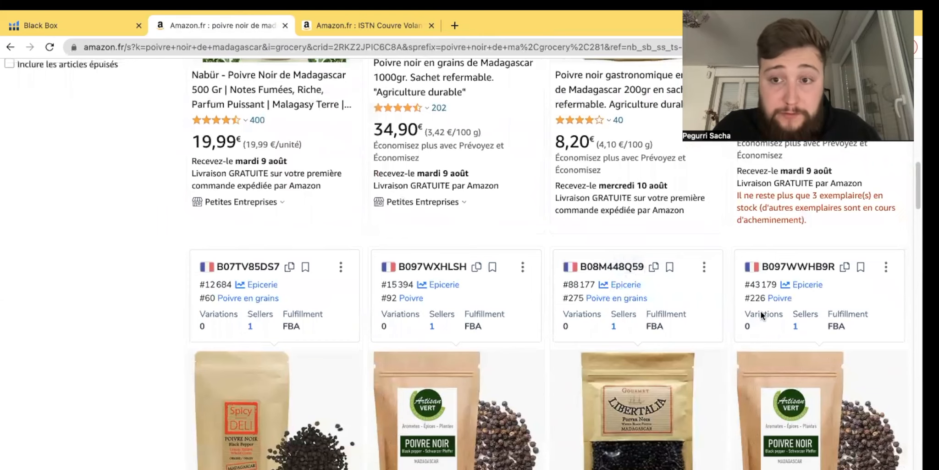
scroll(310, 303, up, 1)
scroll(224, 148, up, 5)
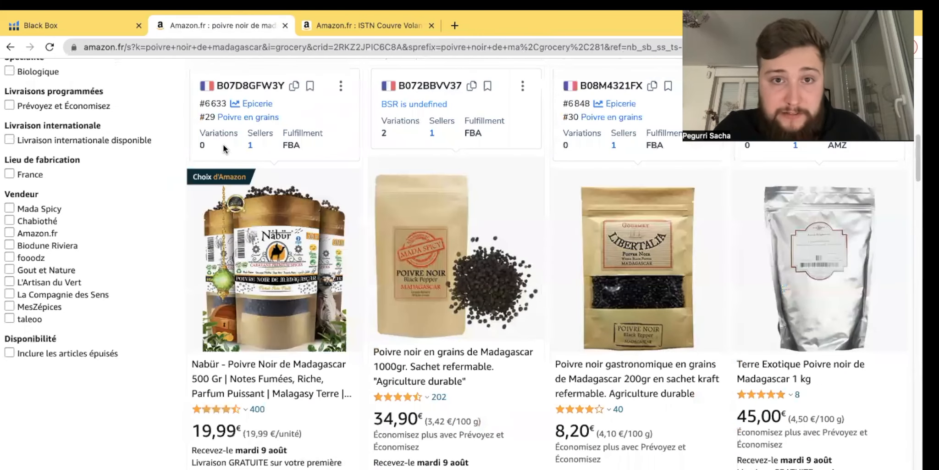
scroll(560, 145, up, 5)
scroll(560, 146, up, 8)
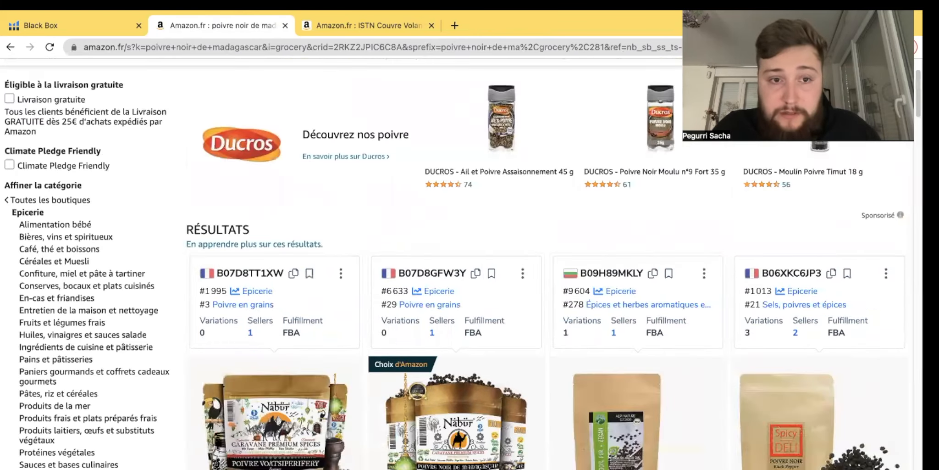
scroll(459, 266, up, 3)
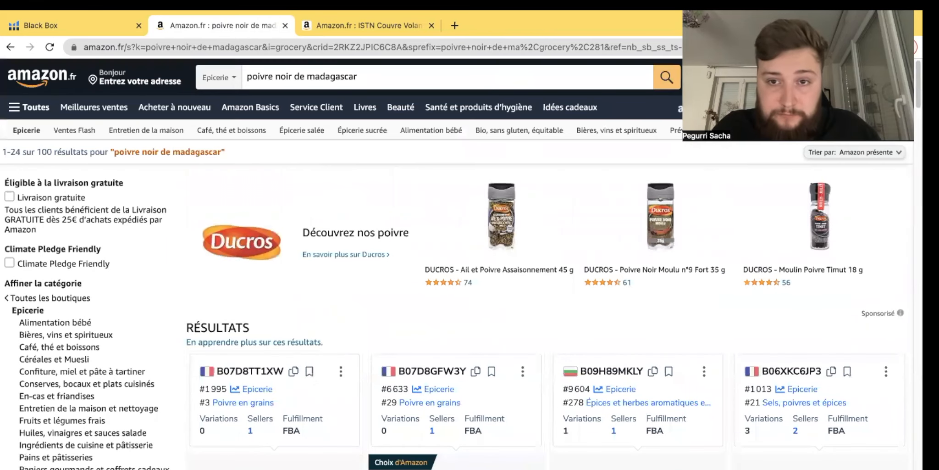
Step: Run Xray Amazon Product Research on the "poivre noir de madagascar" results and sort the products by highest revenue
click(774, 47)
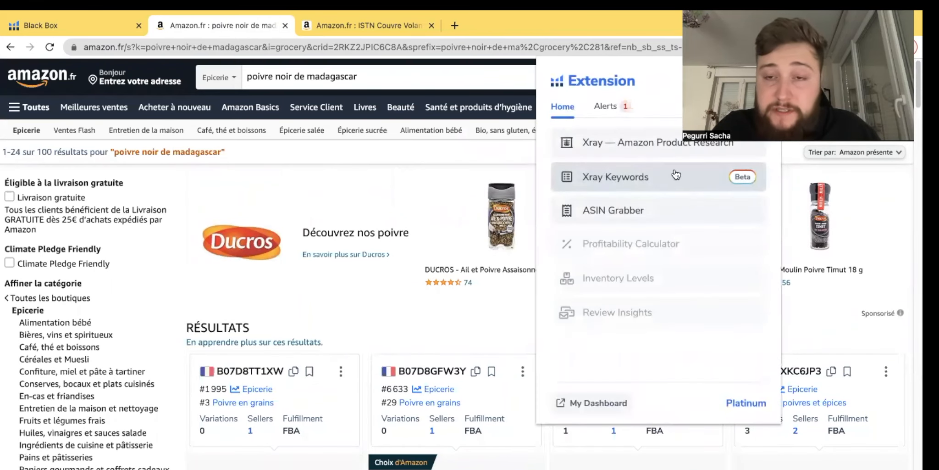
click(665, 143)
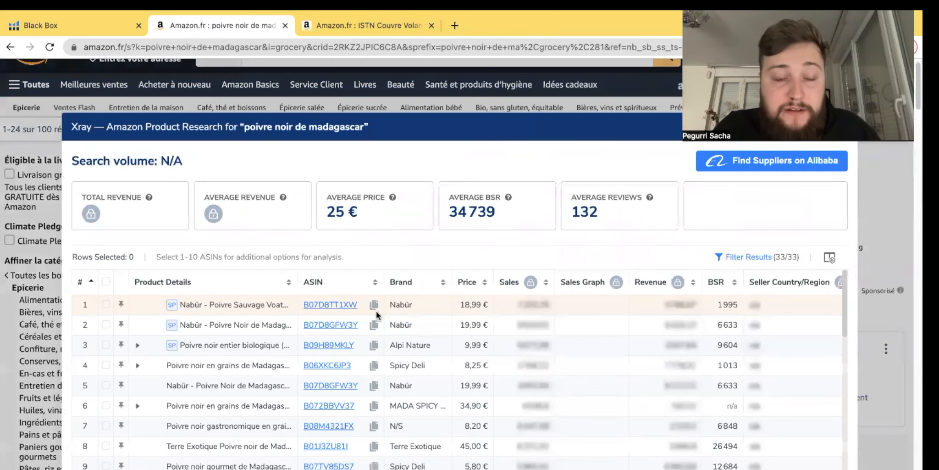
drag(144, 213, 68, 199)
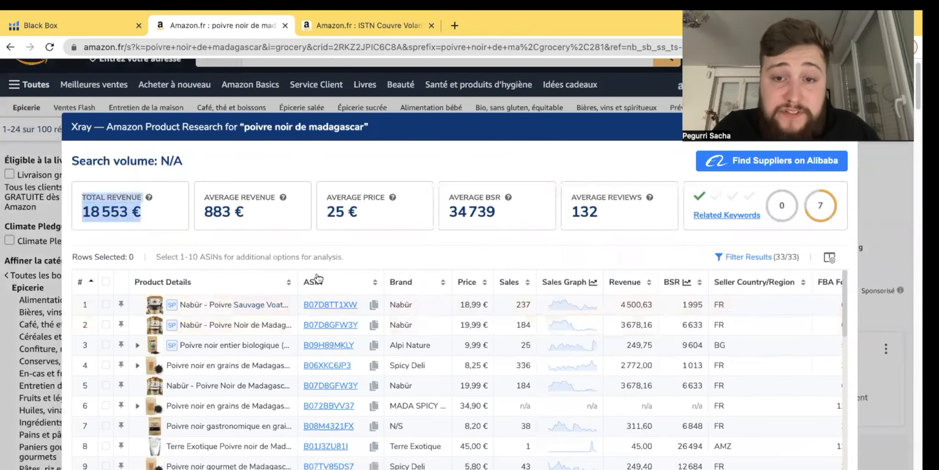
click(622, 281)
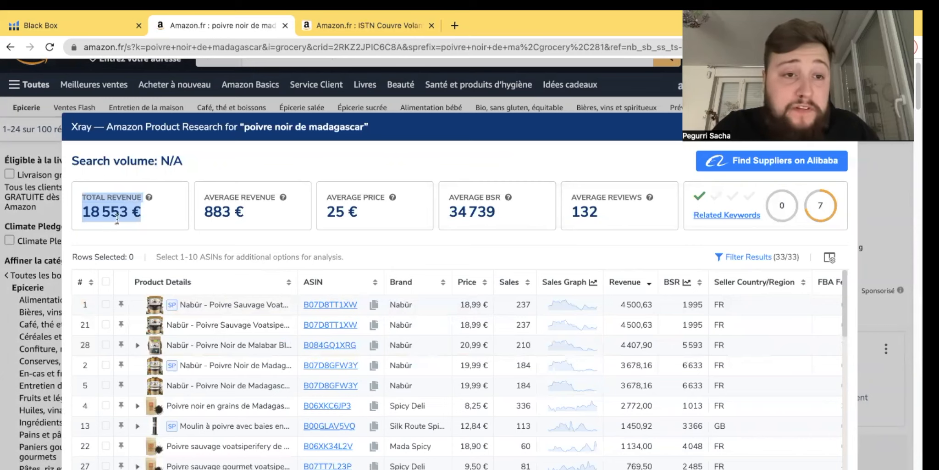
Step: Examine the all-time sales chart of the Nabür Poivre Sauvage Voatsiperifery 200 Gr, and close the chart and the Xray analysis
click(583, 325)
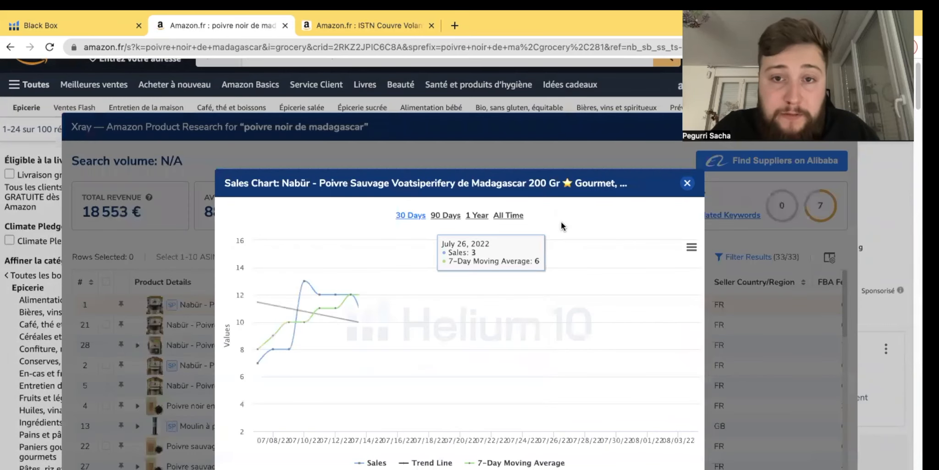
click(513, 218)
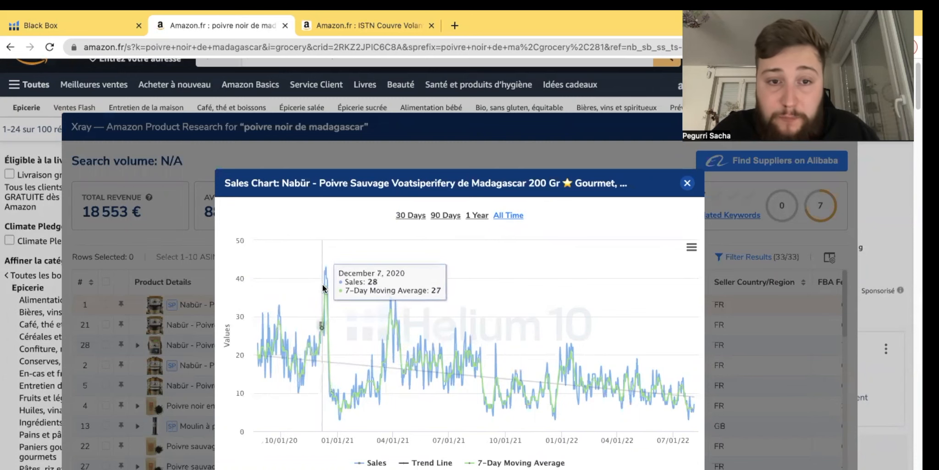
click(687, 182)
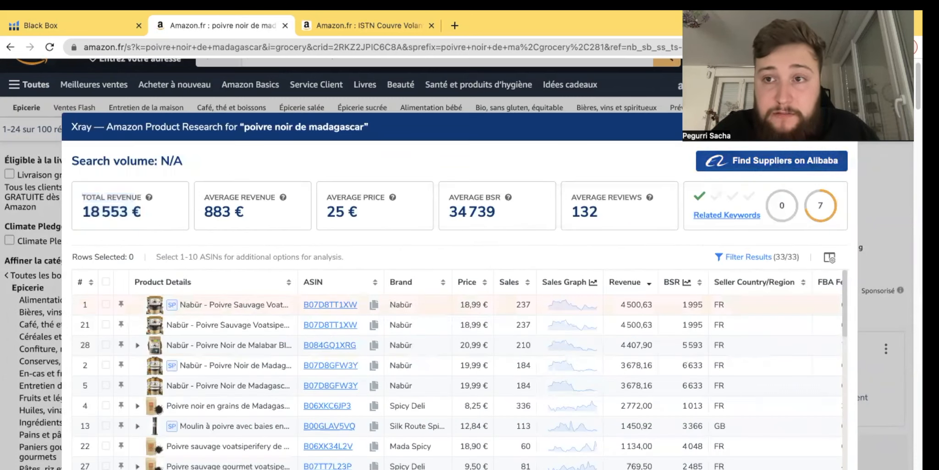
click(846, 127)
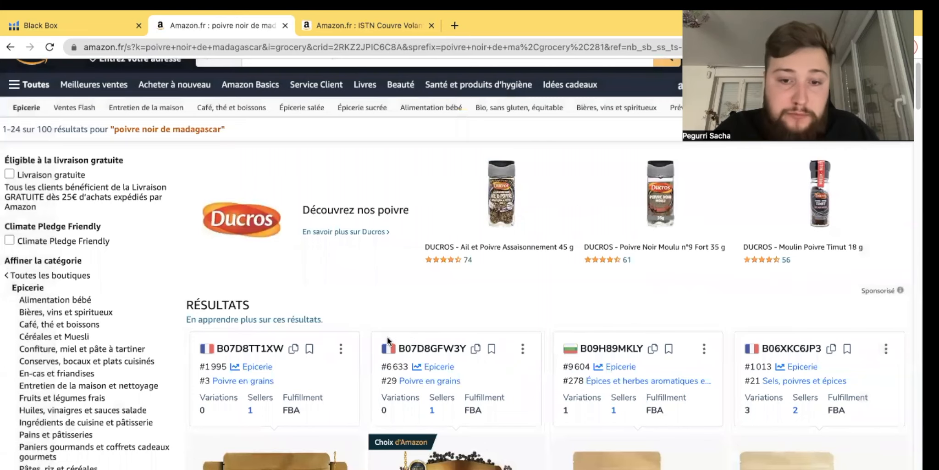
Step: Filter the "poivre noir de madagascar" results to products eligible for free delivery (Livraison gratuite)
scroll(387, 337, down, 3)
scroll(30, 136, up, 3)
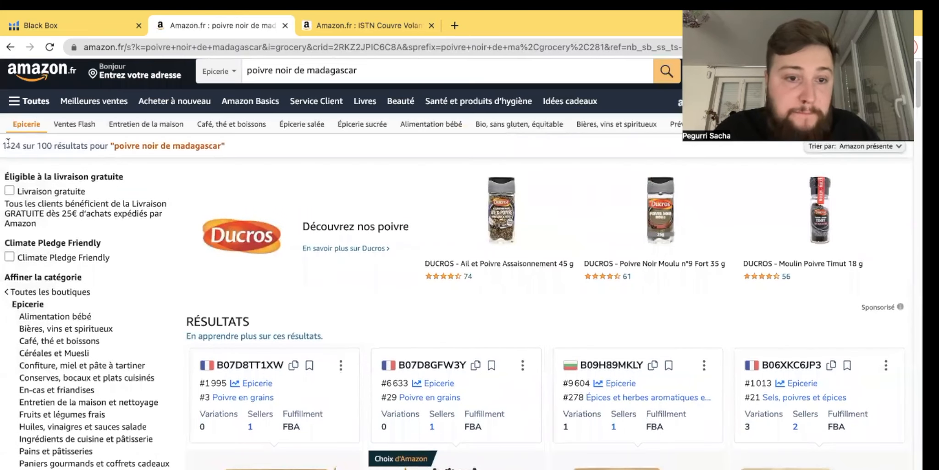
click(9, 190)
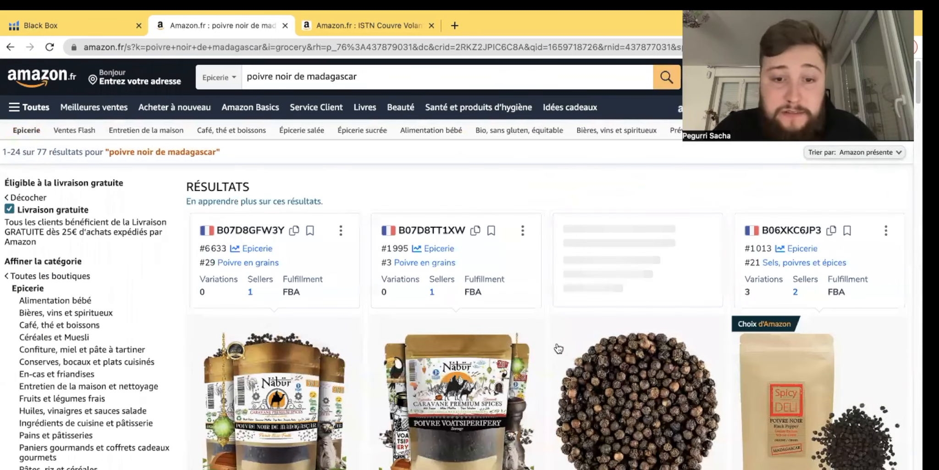
Step: Examine the free-delivery pepper listings, comparing their brands, prices and review counts, and return to the first results
scroll(464, 410, down, 2)
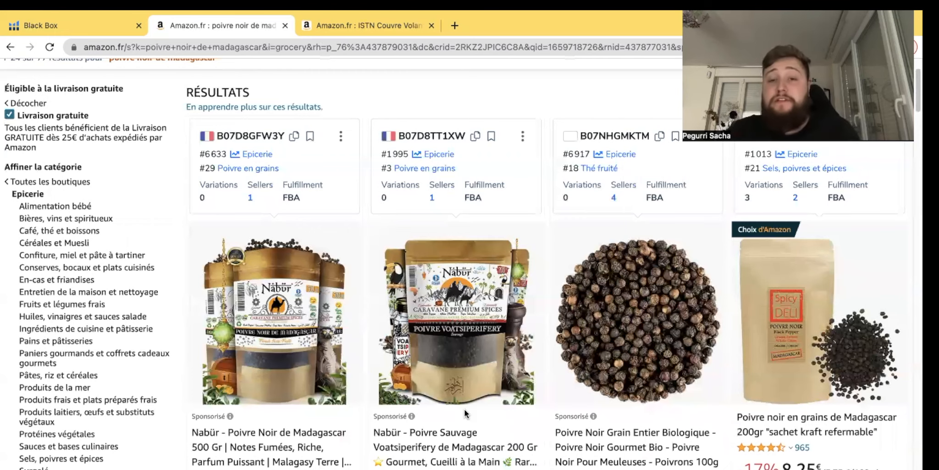
scroll(465, 412, down, 1)
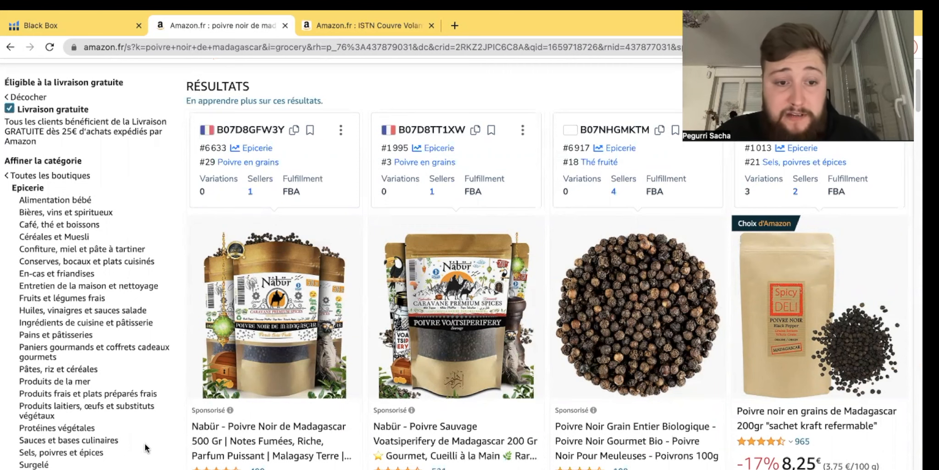
scroll(275, 331, up, 1)
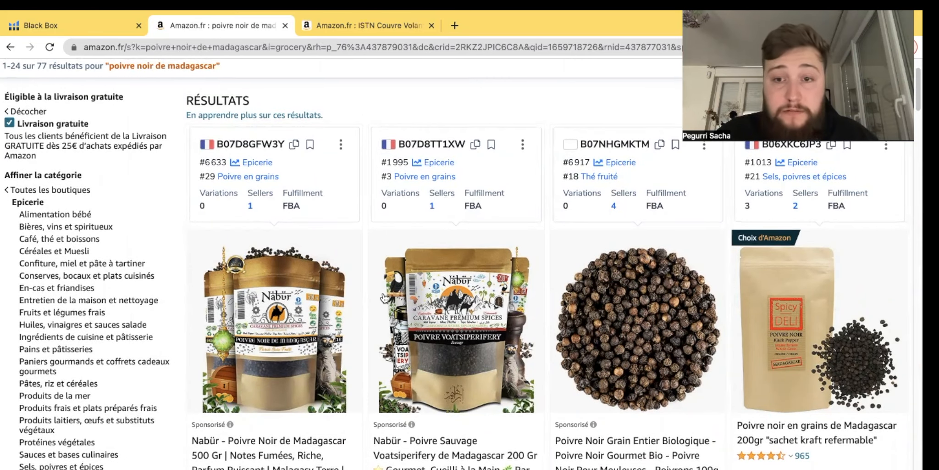
scroll(459, 276, down, 1)
scroll(577, 203, down, 4)
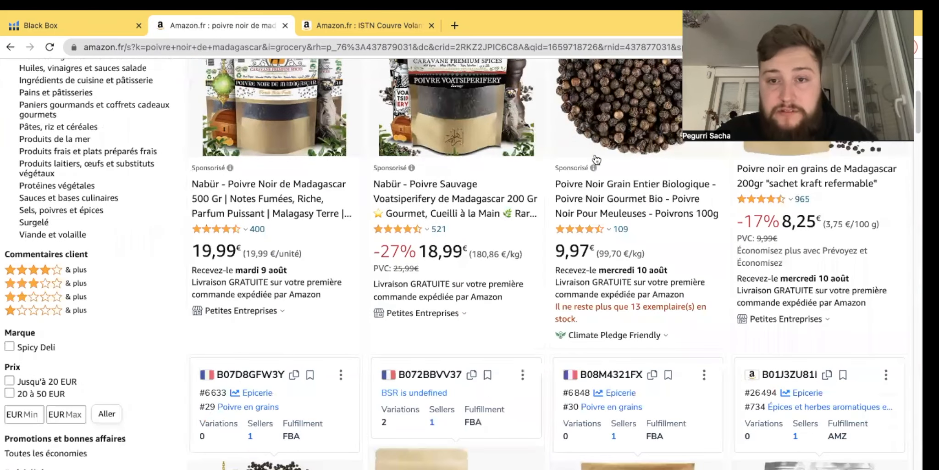
scroll(518, 255, up, 2)
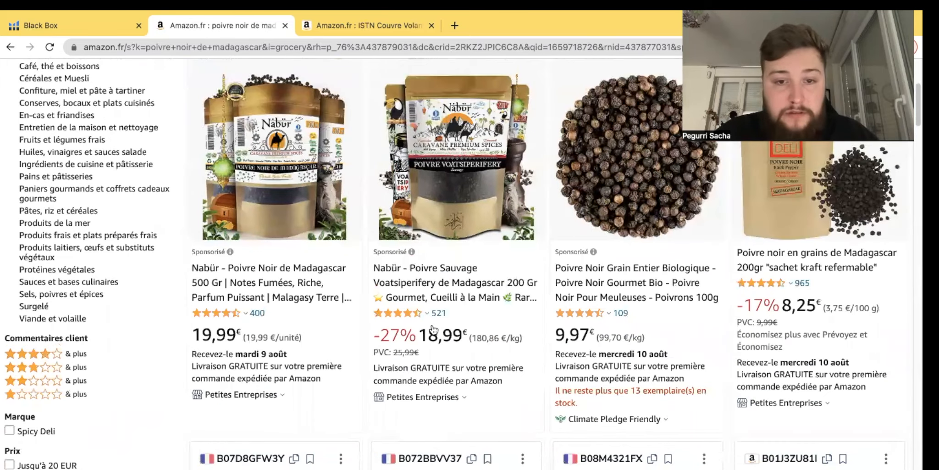
scroll(432, 328, down, 10)
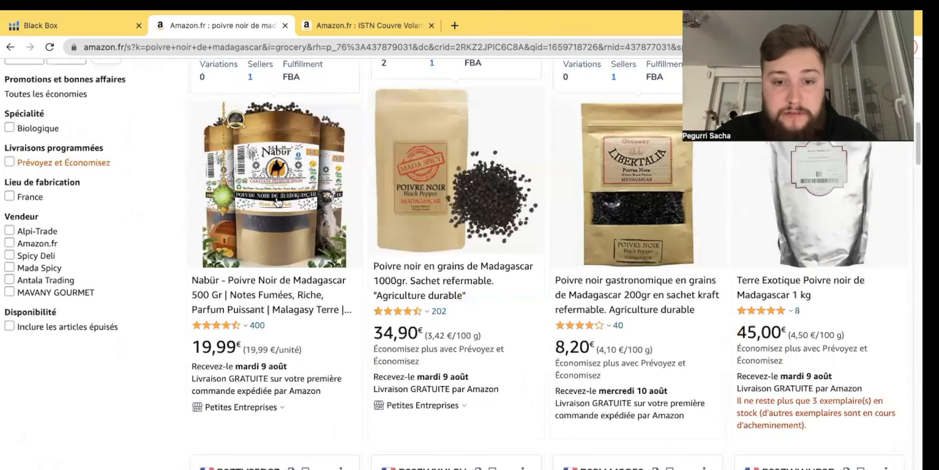
scroll(280, 193, up, 5)
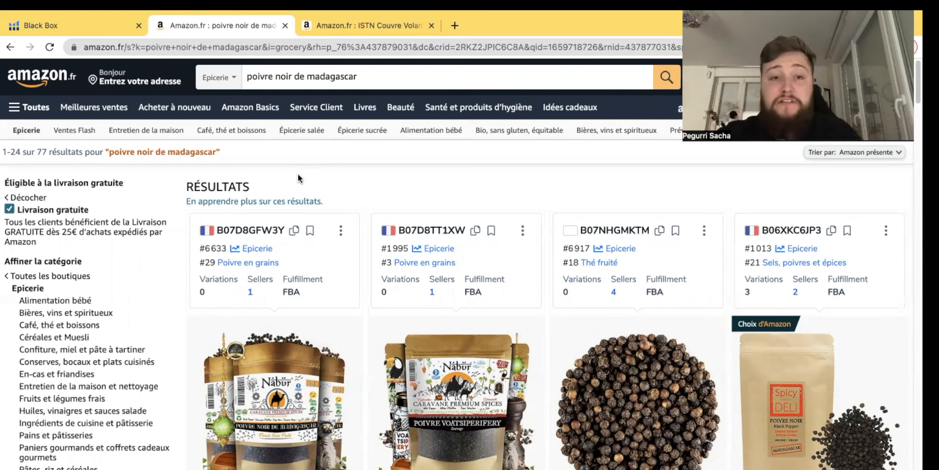
Step: Close the pepper tab and search the Auto et Moto department for "couvre volant" from the ISTN steering wheel cover listing
click(285, 26)
mouse_move(223, 404)
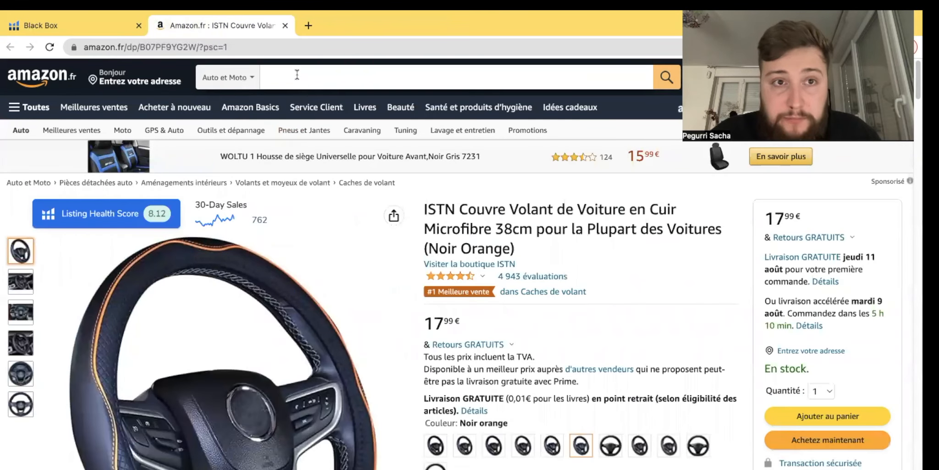
click(298, 76)
text(couvre volant)
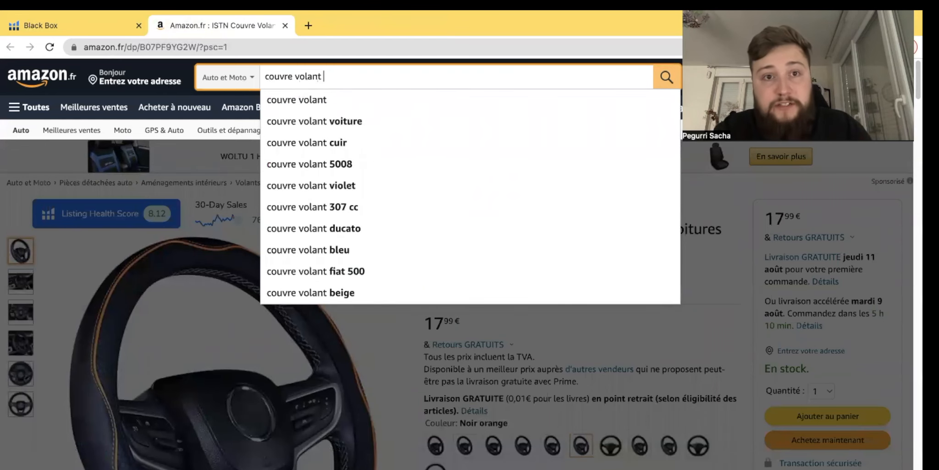
key(Return)
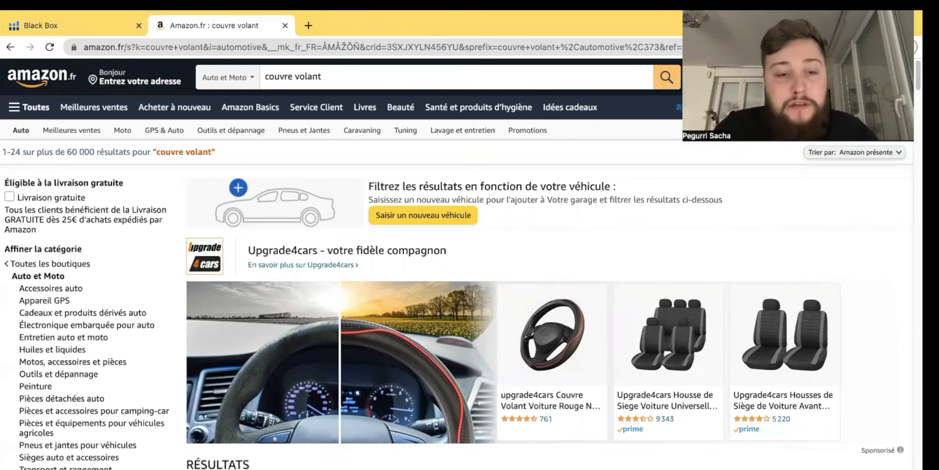
Step: Glance at the first "couvre volant" results and filter them to products eligible for free delivery (Livraison gratuite)
scroll(278, 370, down, 9)
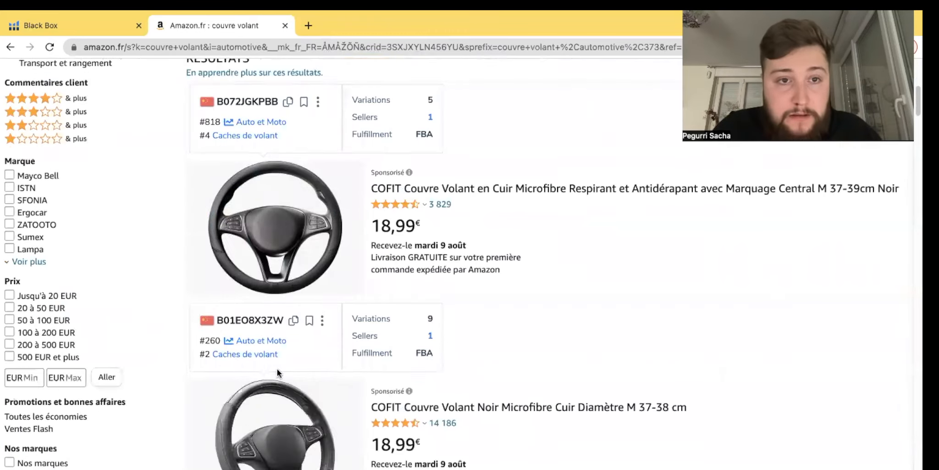
scroll(278, 368, up, 9)
click(9, 207)
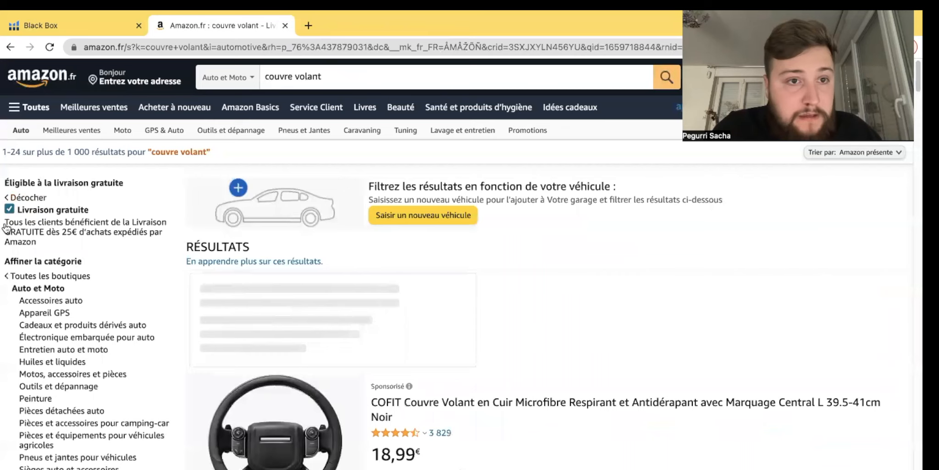
Step: Examine the free-delivery "couvre volant" listings, comparing their prices, review counts and sales ranks, and return to the first results
scroll(244, 304, down, 2)
scroll(283, 310, down, 8)
scroll(283, 310, down, 20)
scroll(285, 314, down, 20)
scroll(285, 314, down, 10)
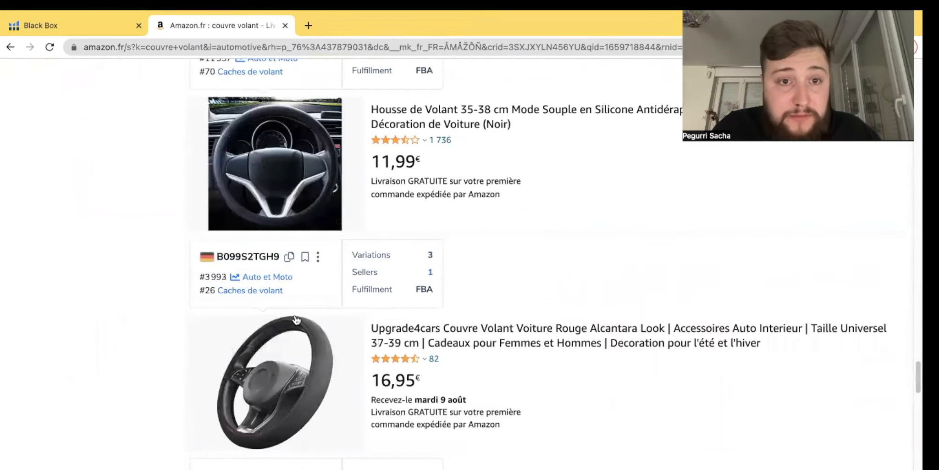
scroll(296, 319, down, 15)
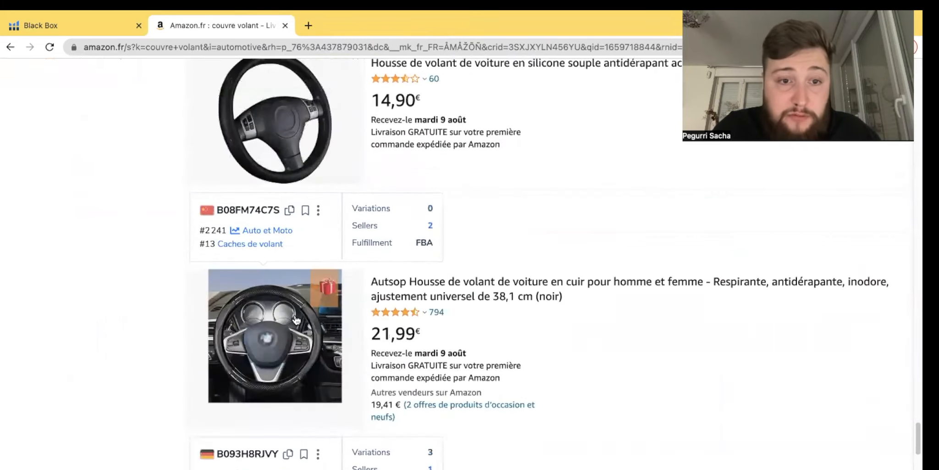
scroll(289, 415, down, 15)
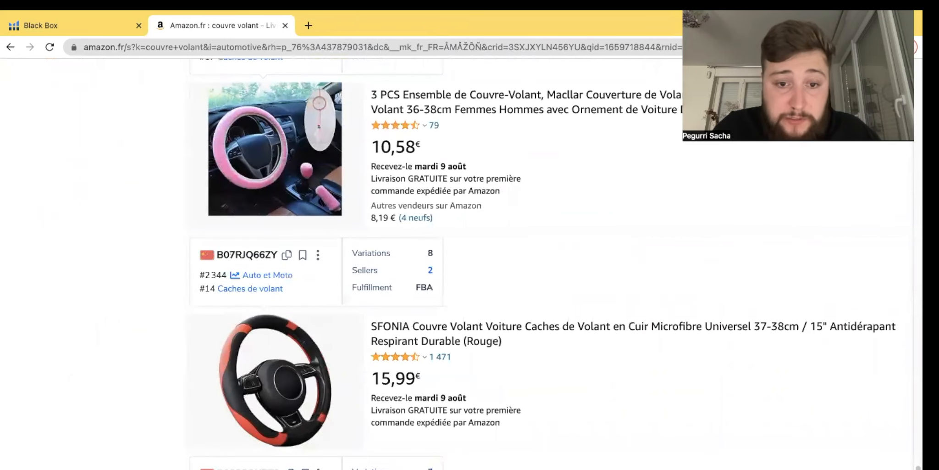
scroll(124, 405, down, 10)
scroll(207, 387, up, 15)
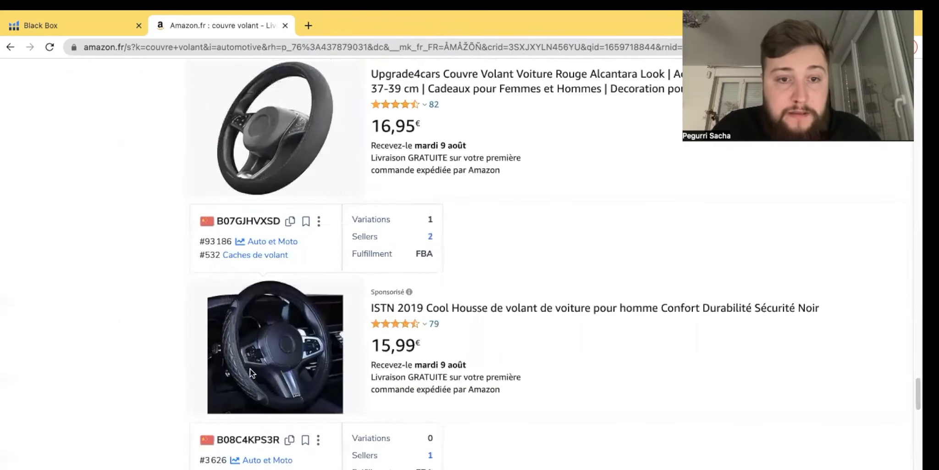
scroll(404, 324, up, 20)
Step: Run Xray on the "couvre volant" results and sort the products by revenue from highest to lowest
mouse_move(734, 80)
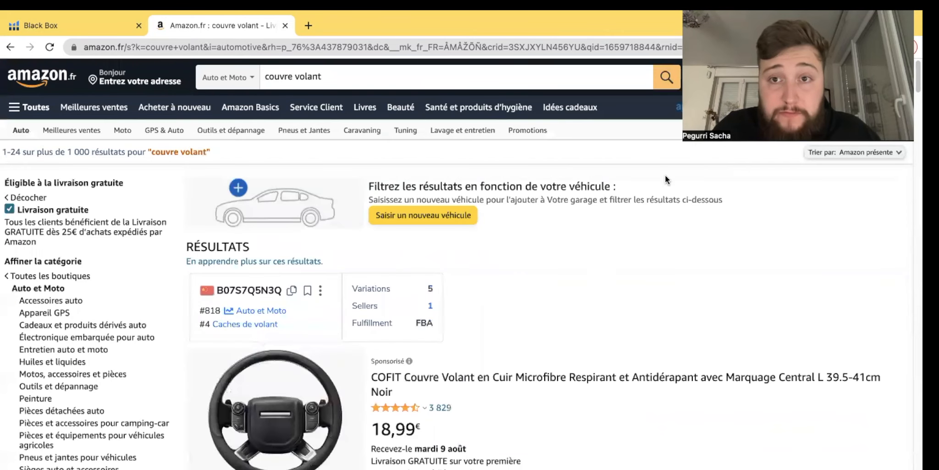
click(775, 47)
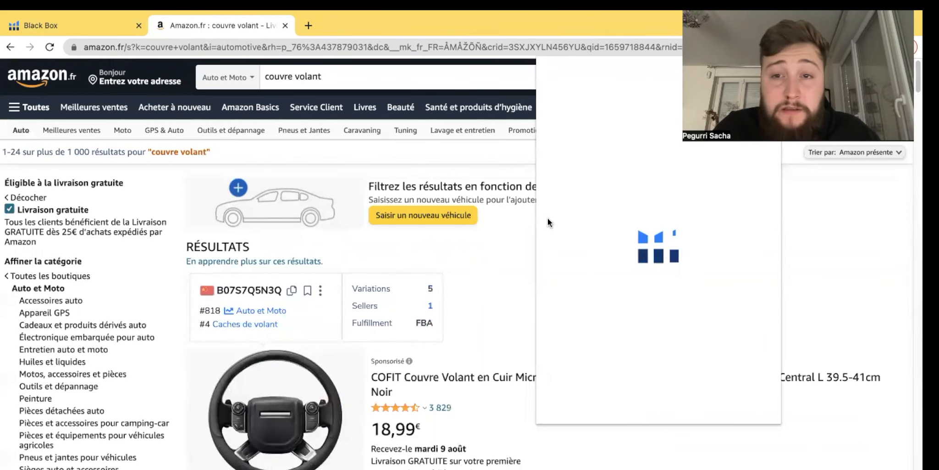
click(620, 140)
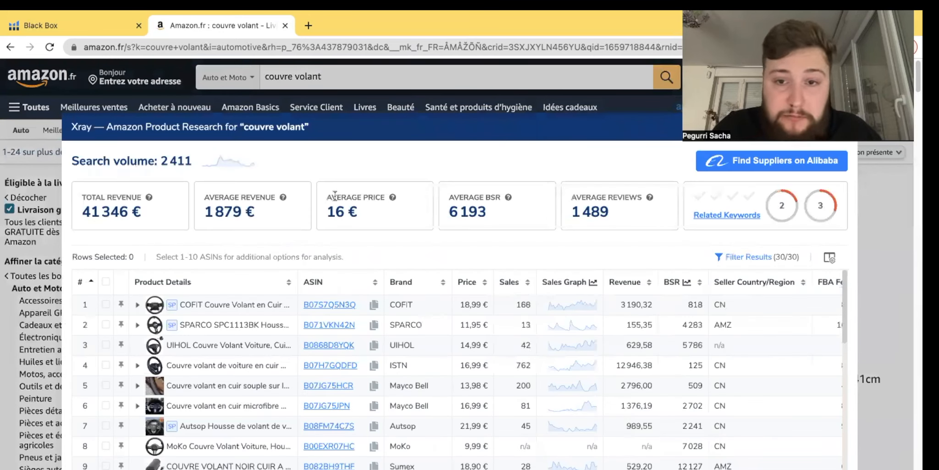
click(626, 282)
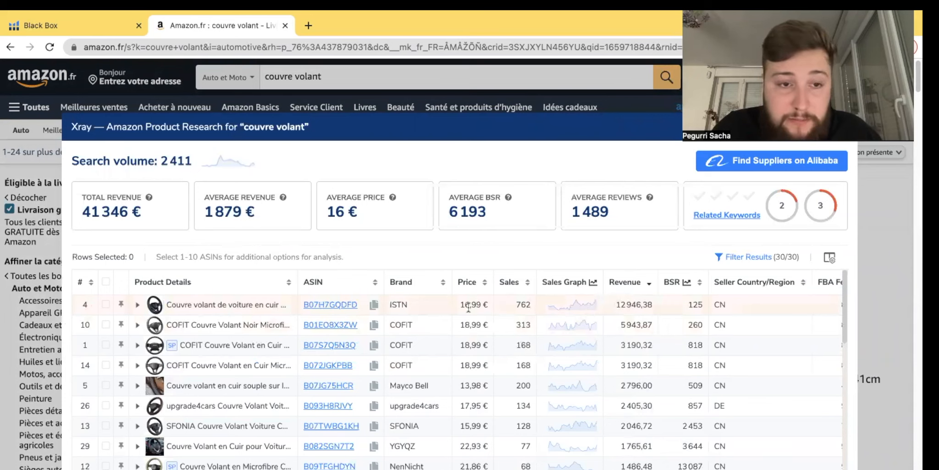
Step: View the all-time sales chart of the top-revenue ISTN steering wheel cover, and close the chart and the Xray analysis
click(581, 308)
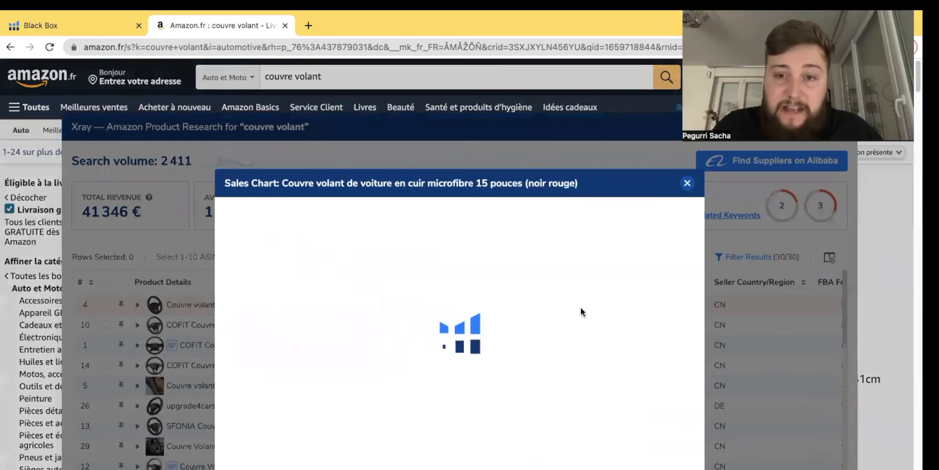
click(504, 222)
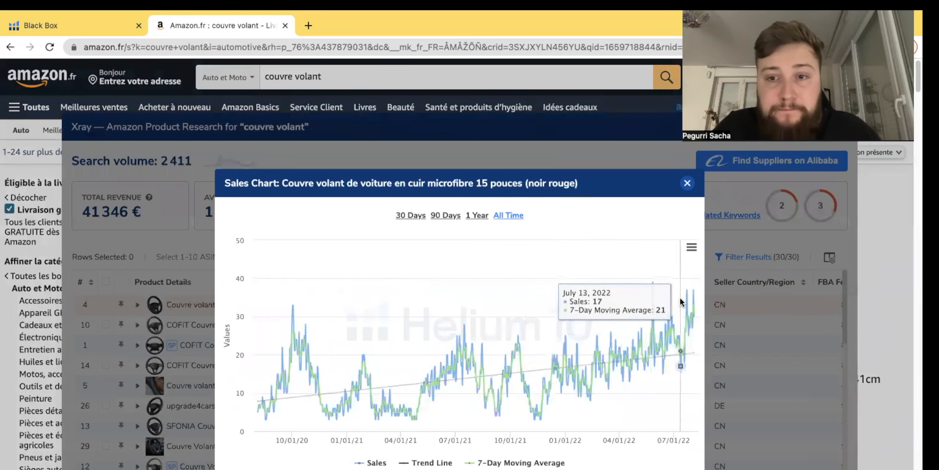
click(687, 185)
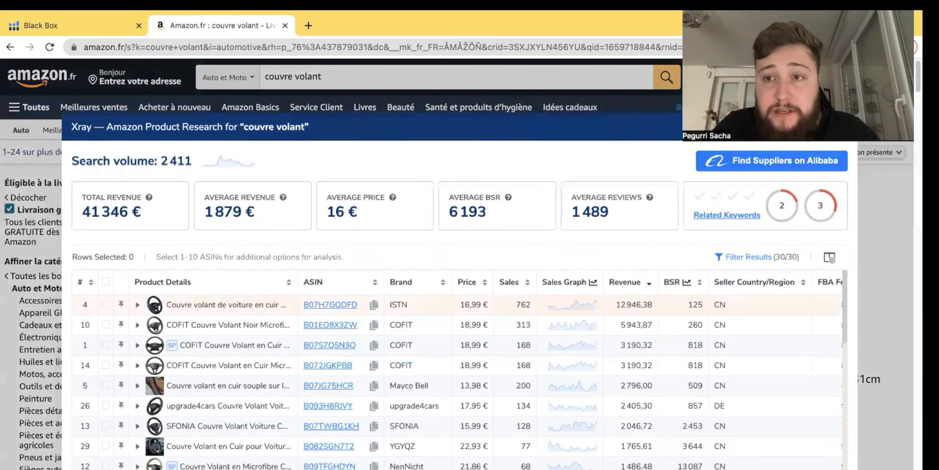
key(Escape)
Step: Rerun Xray on the "couvre volant" results and open the top-revenue ISTN steering wheel cover listing in its own tab
scroll(425, 337, down, 5)
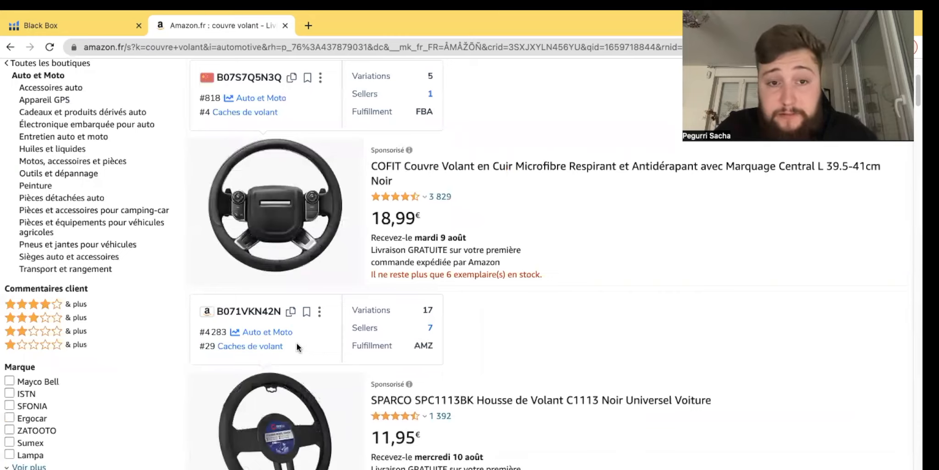
scroll(296, 342, down, 15)
scroll(287, 307, up, 20)
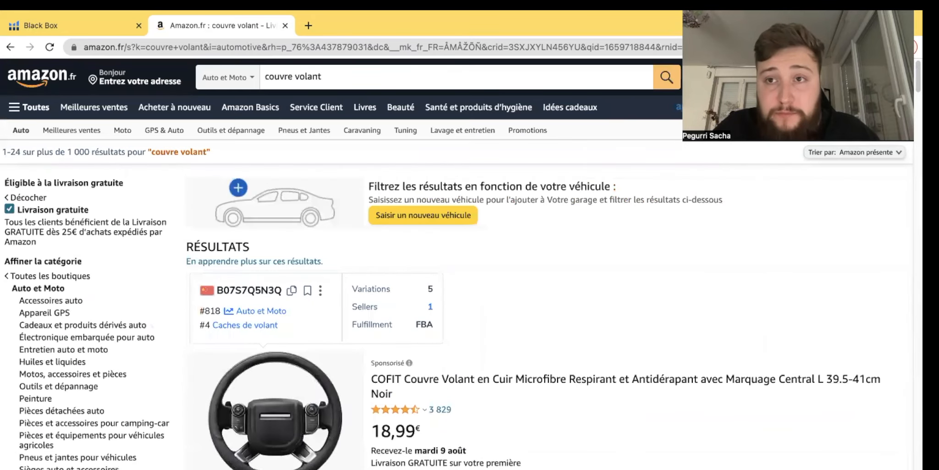
click(775, 47)
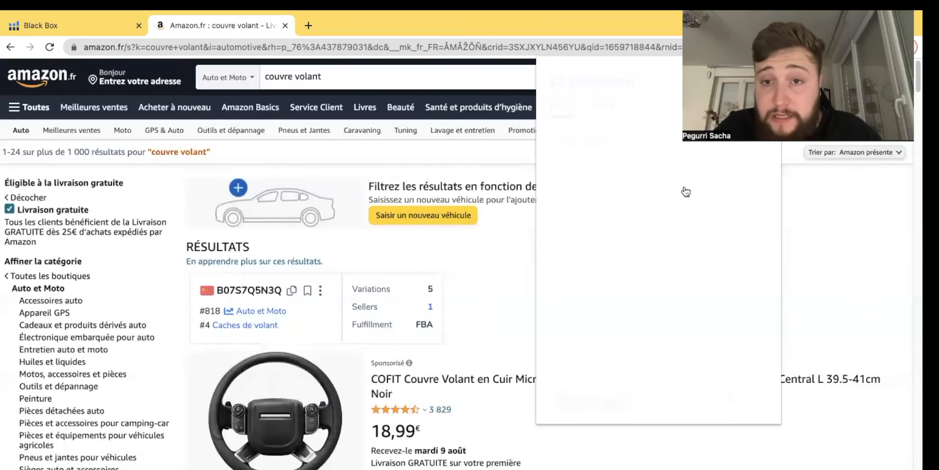
click(668, 144)
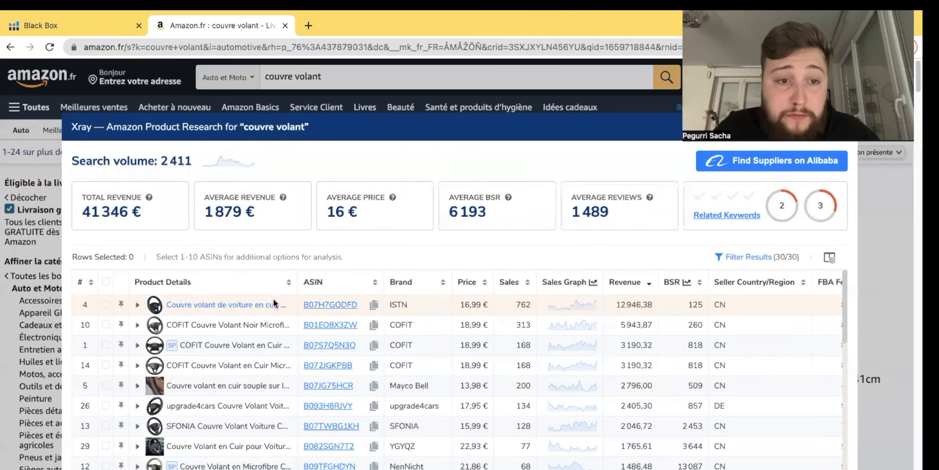
click(192, 304)
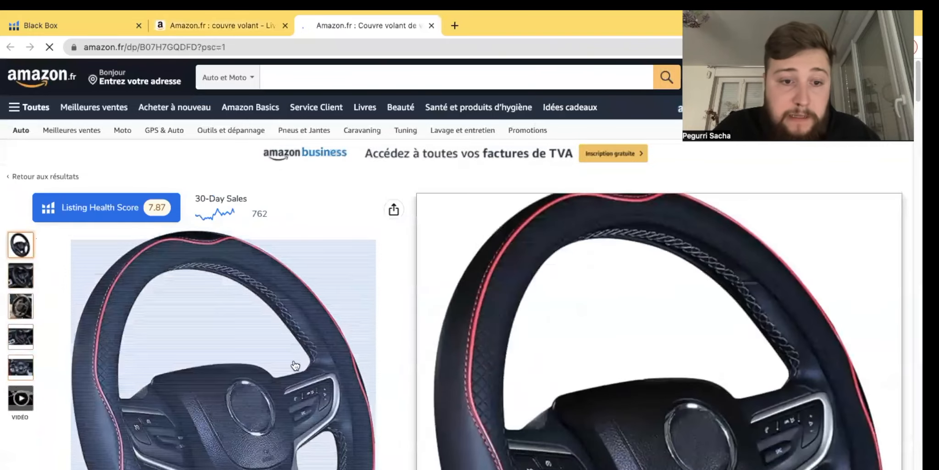
Step: Examine the ISTN steering wheel cover's product photos, price, reviews and colour and size options
scroll(223, 367, down, 3)
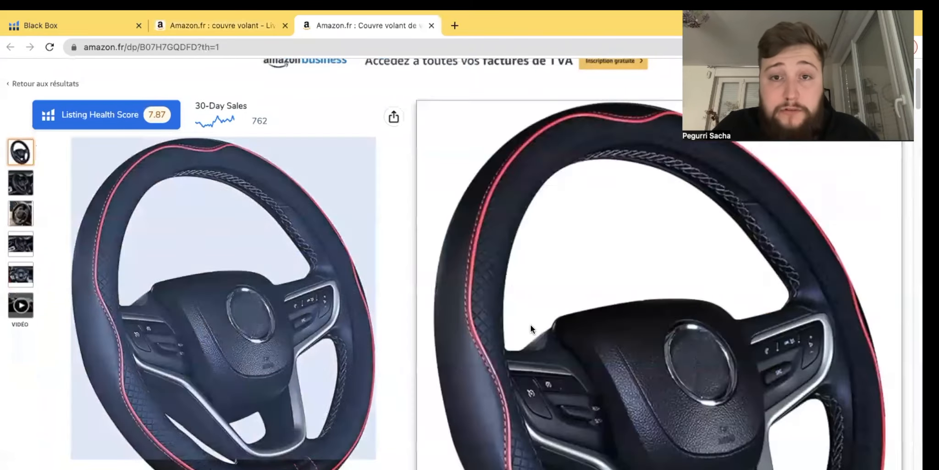
scroll(493, 293, up, 1)
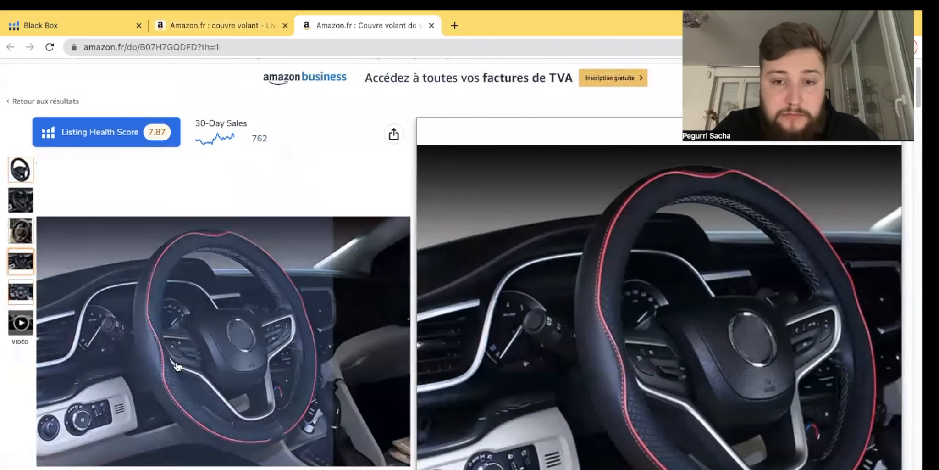
scroll(541, 409, up, 1)
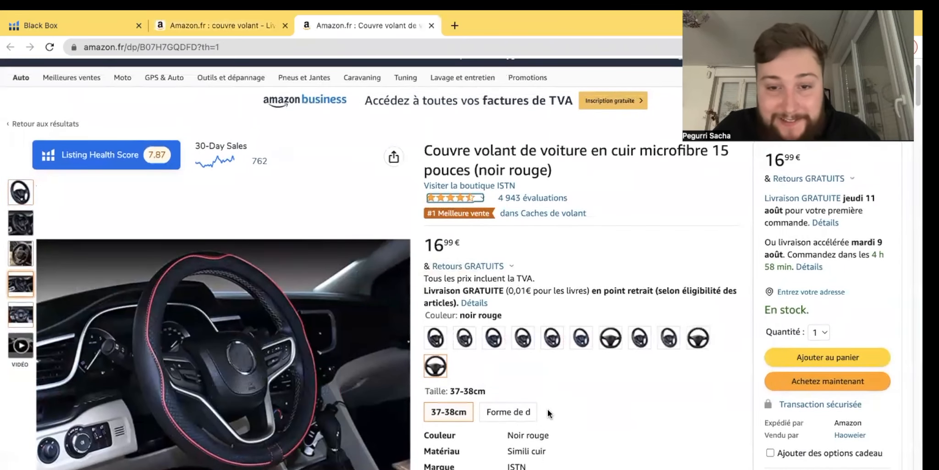
scroll(472, 391, up, 2)
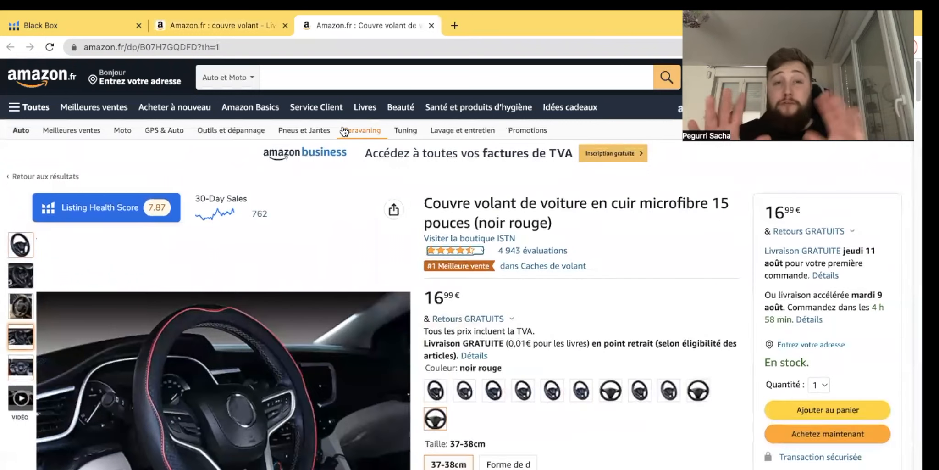